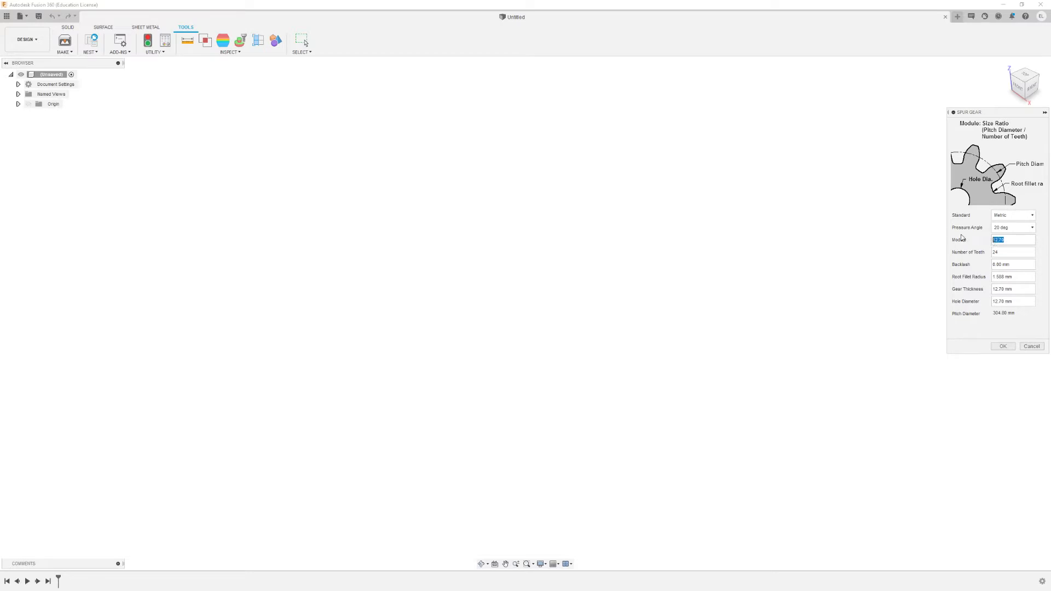
Create a metric spur gear with a 20 deg pressure angle and 24 teeth.
click(1000, 252)
click(1001, 348)
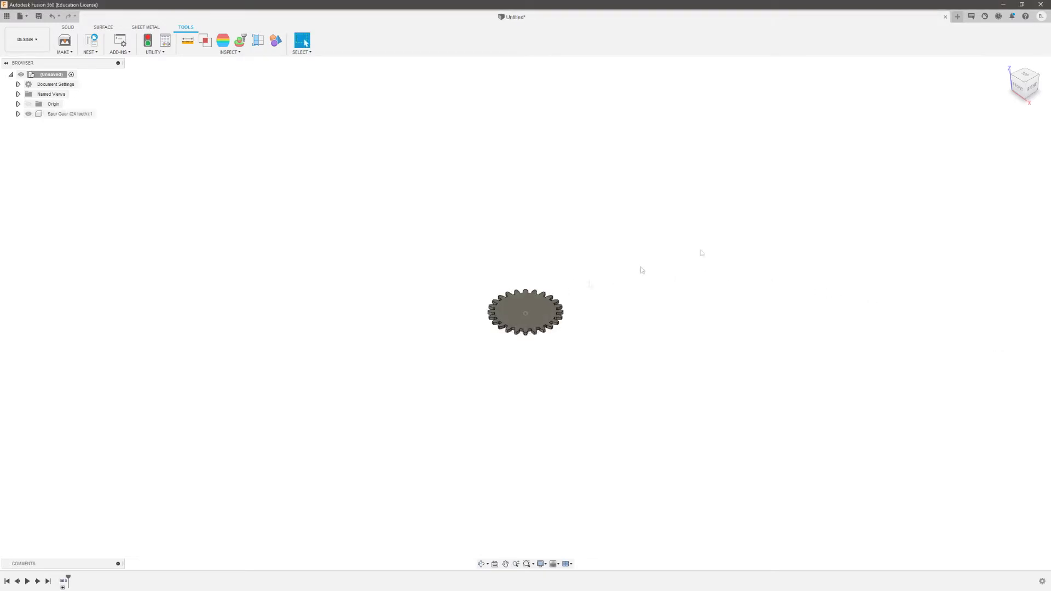
Copy the gear body and move the copy 24 mm in the X direction.
click(1032, 80)
scroll(598, 303, up, 5)
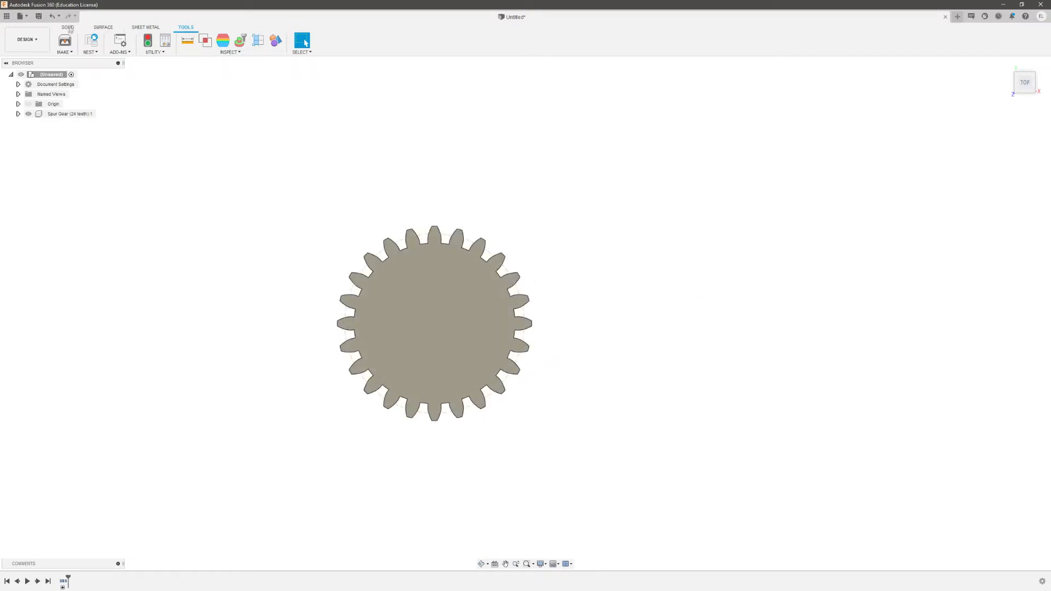
click(68, 26)
click(208, 40)
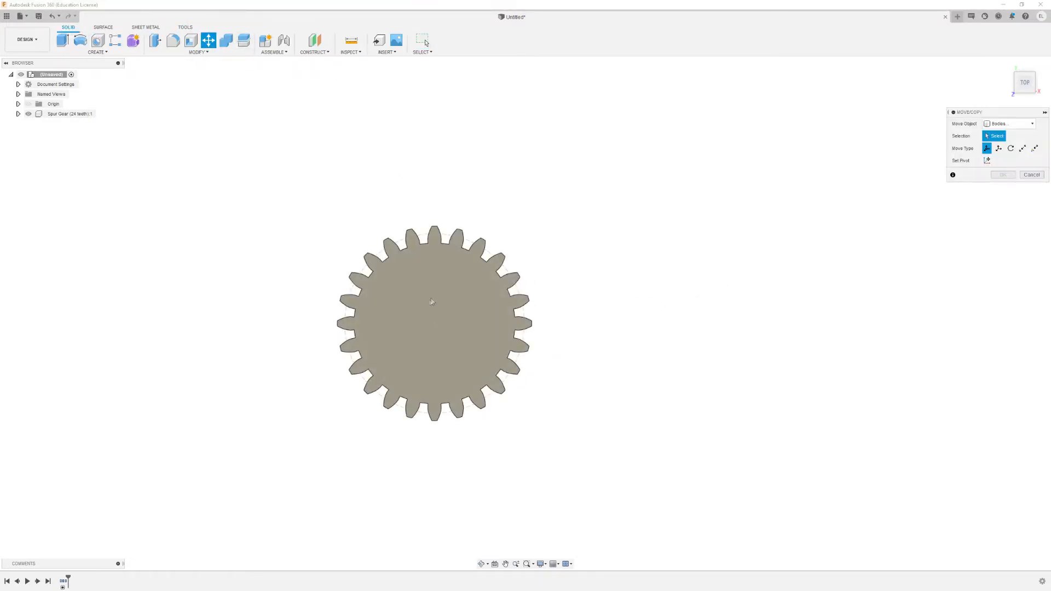
click(436, 323)
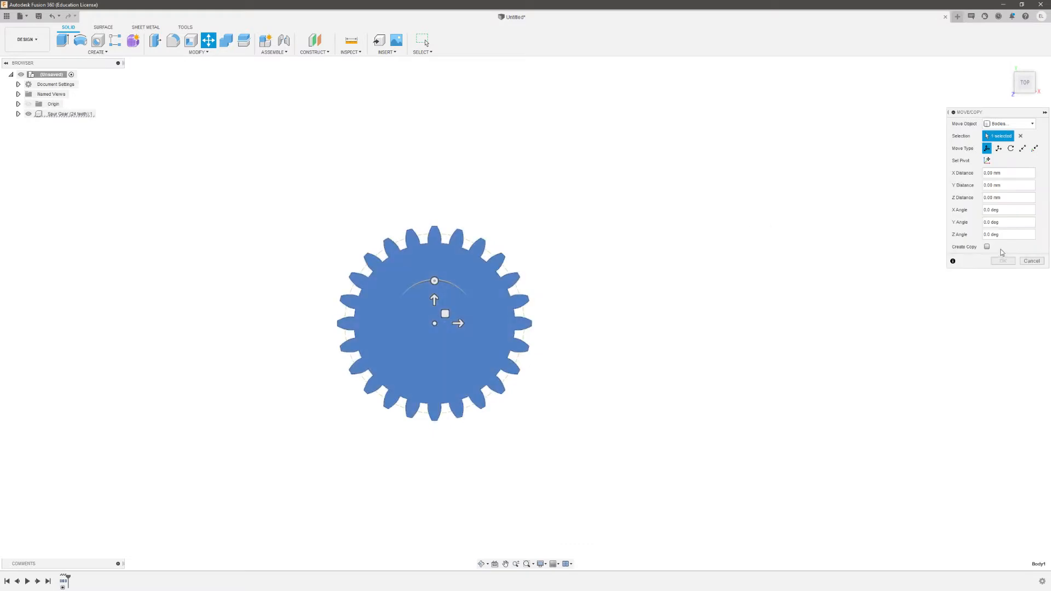
click(987, 246)
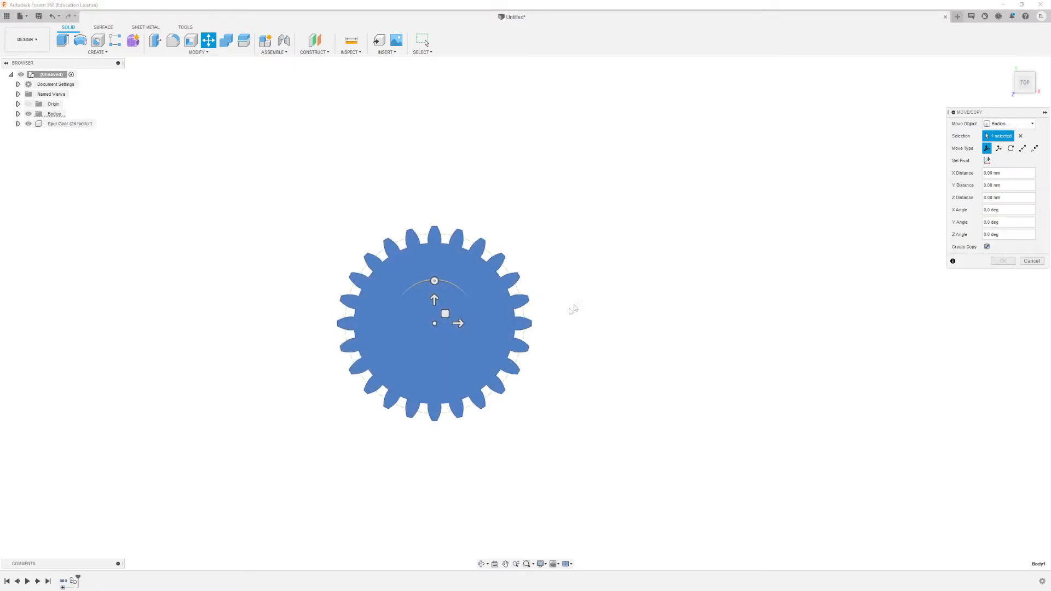
drag(463, 327, 591, 336)
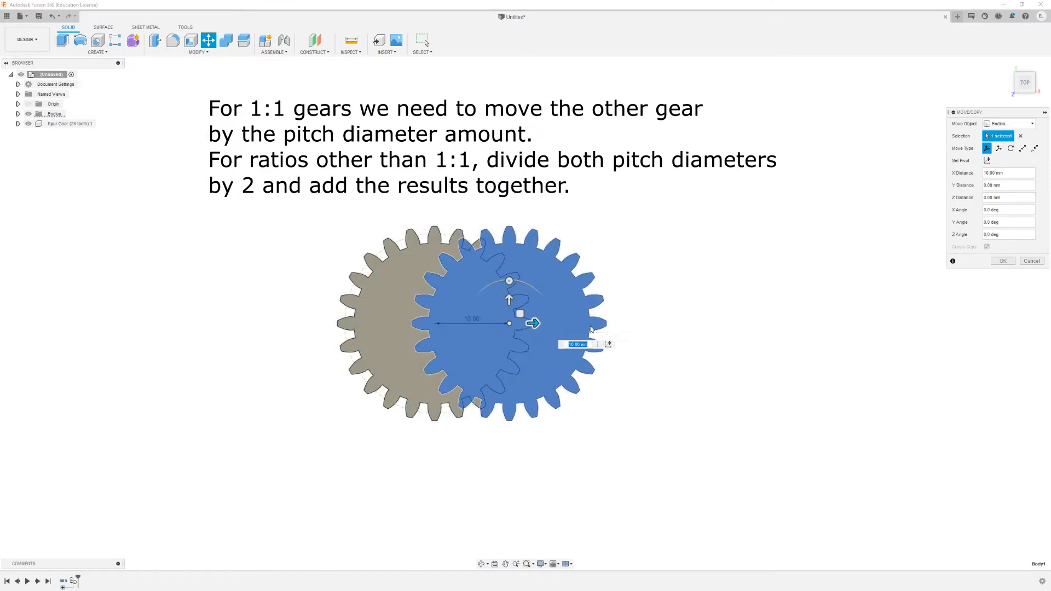
text(24)
key(Return)
scroll(528, 322, up, 5)
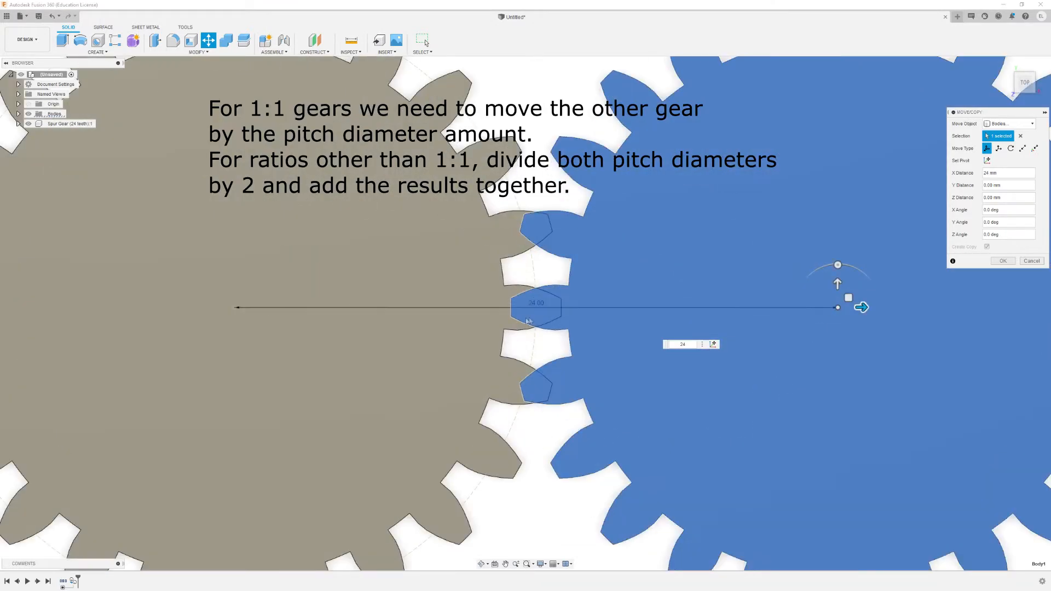
scroll(548, 303, down, 5)
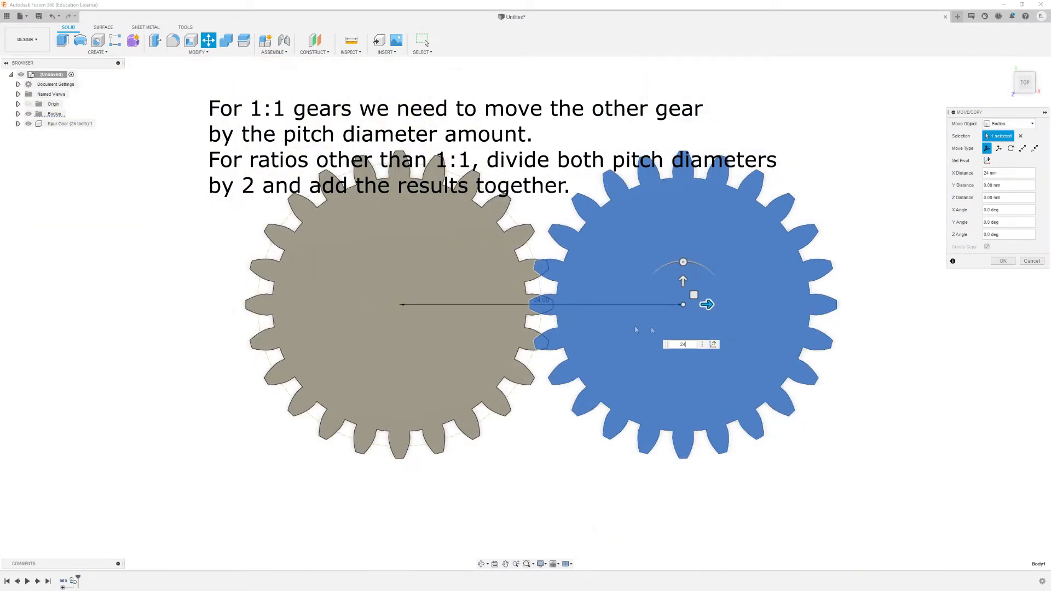
click(1003, 262)
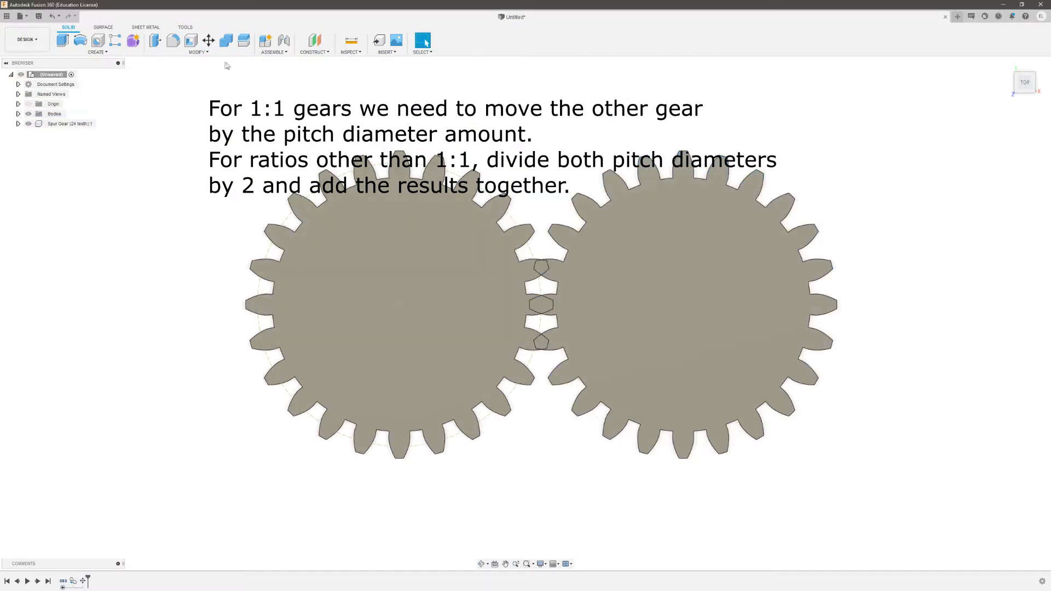
Start a sketch on the original gear's top face and project its pitch circle into it.
click(103, 26)
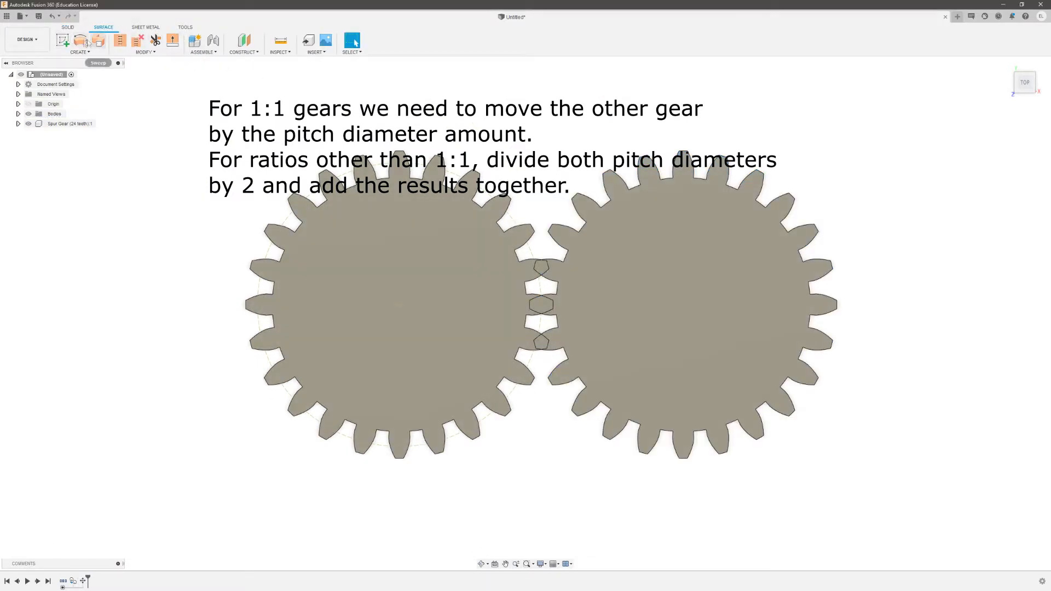
click(63, 40)
click(489, 285)
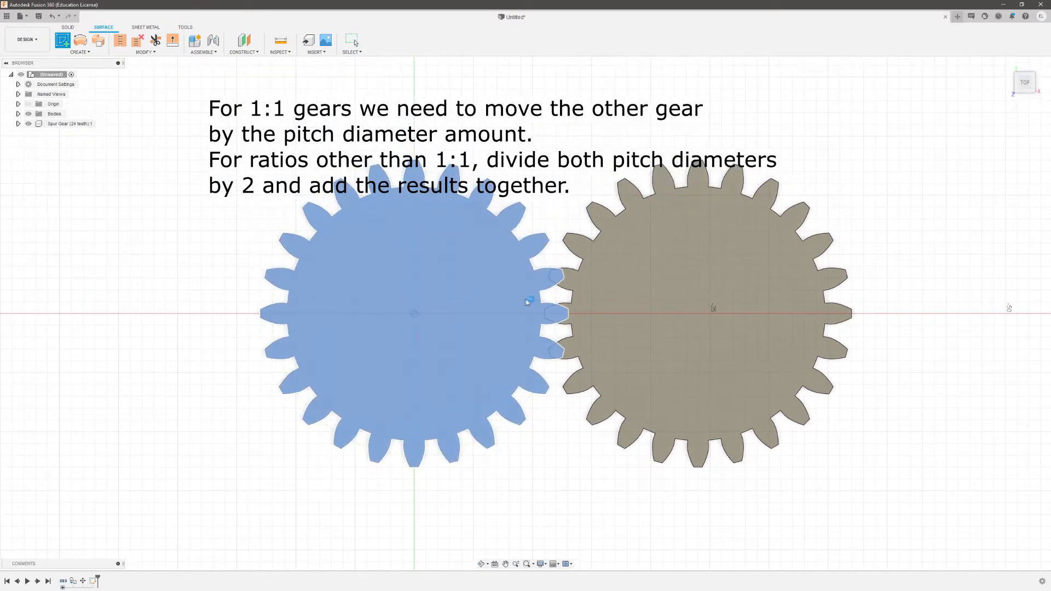
scroll(591, 341, up, 4)
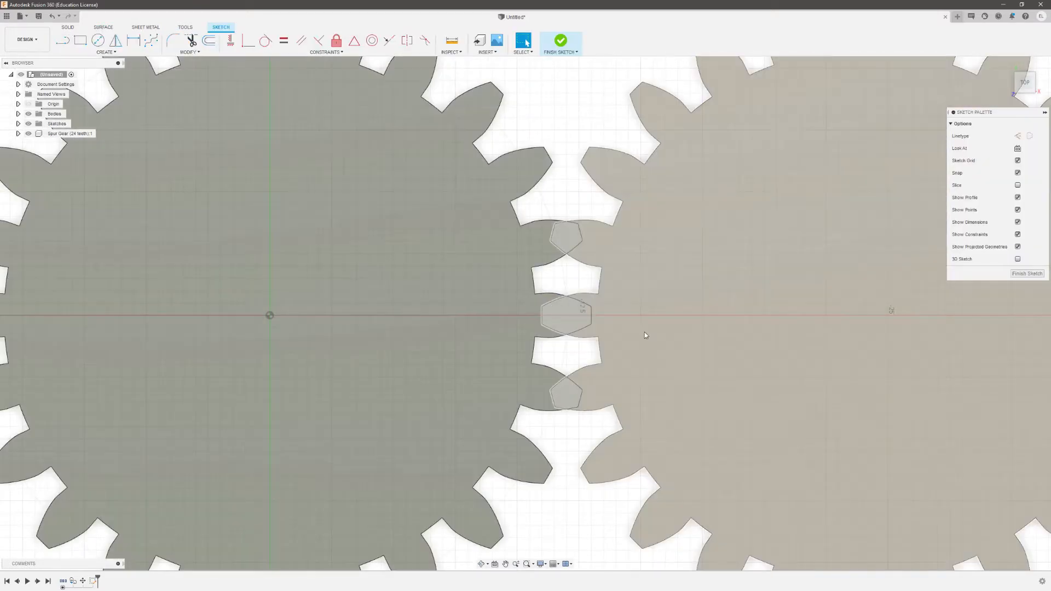
scroll(547, 306, up, 3)
key(l)
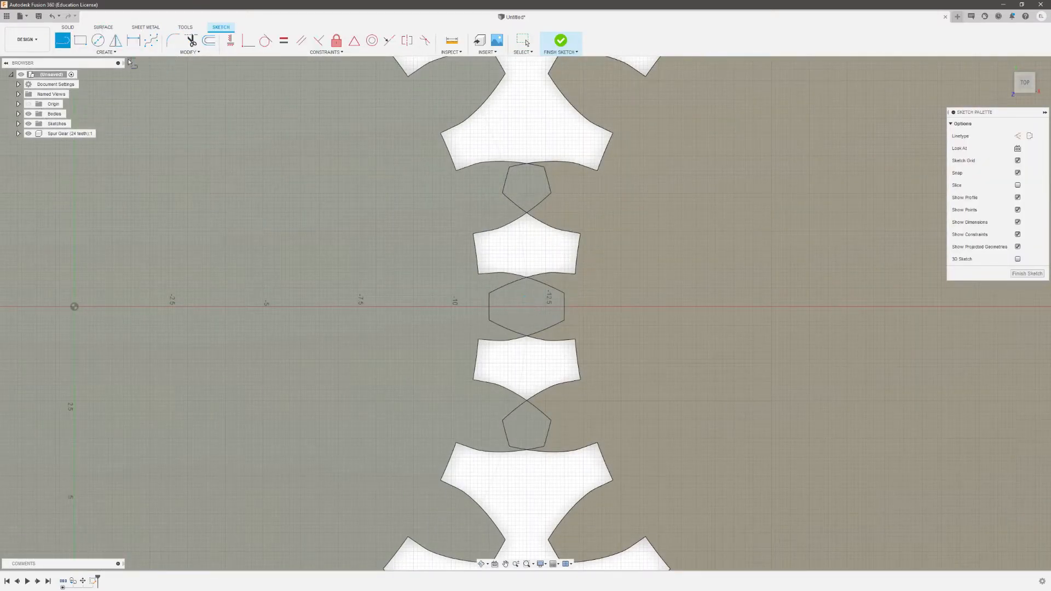
click(106, 52)
mouse_move(93, 197)
click(145, 199)
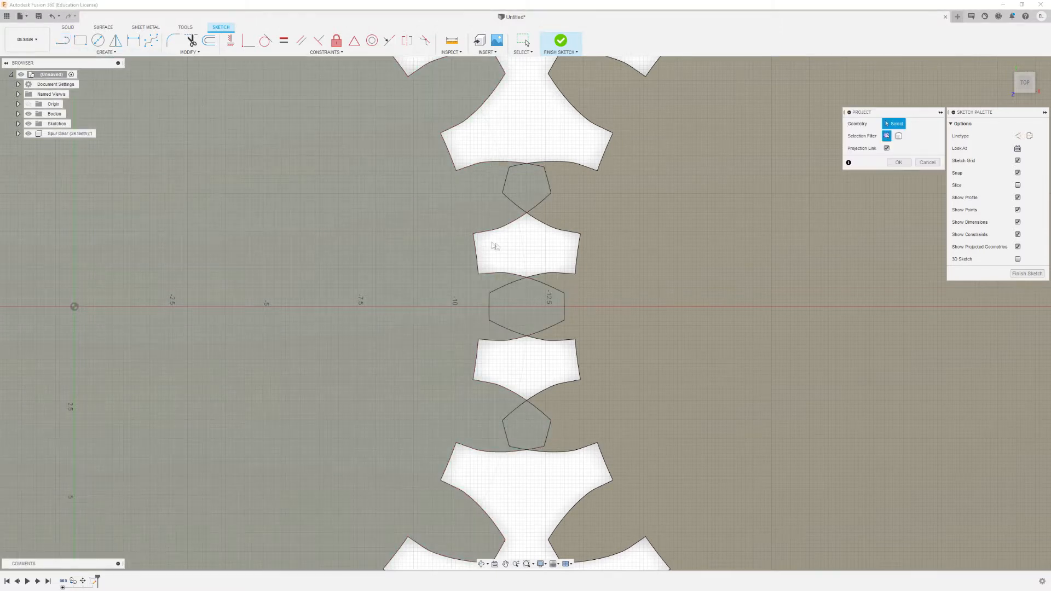
click(524, 249)
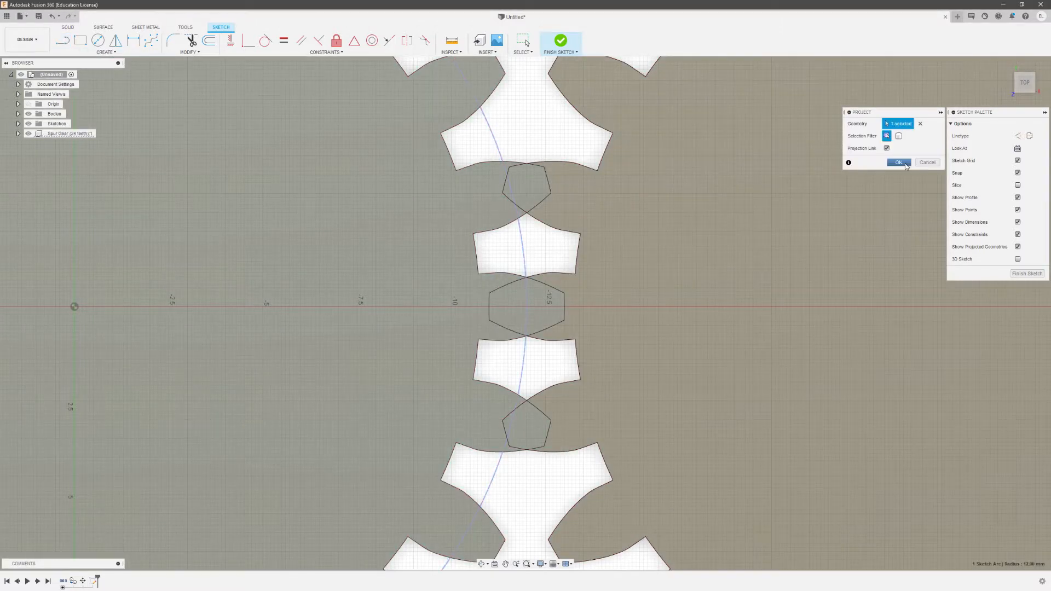
click(898, 162)
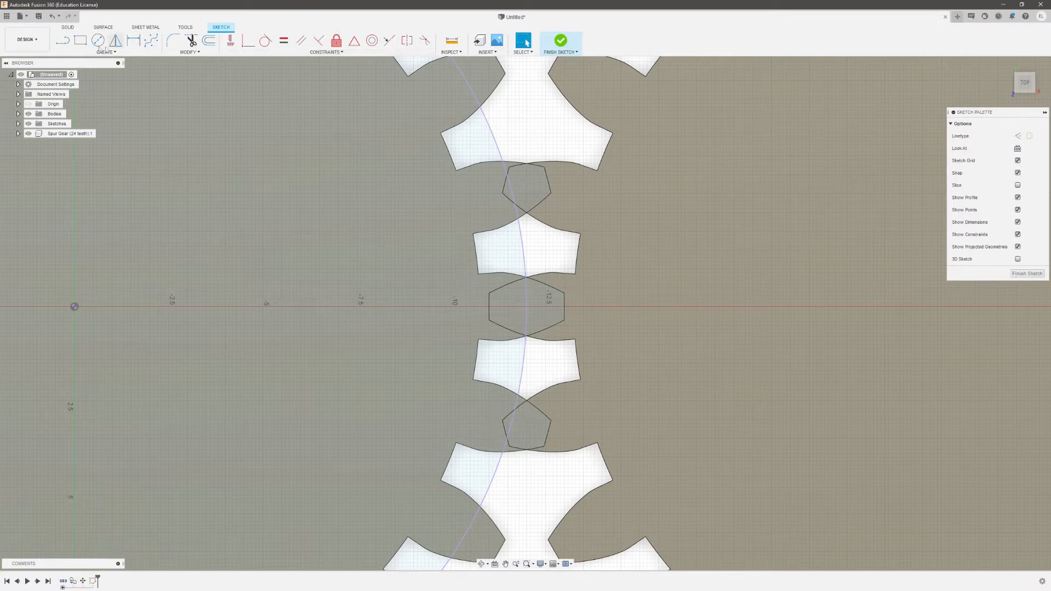
Sketch a short horizontal construction line ending on the pitch circle where the two gears meet, and finish the sketch.
click(62, 40)
click(1017, 136)
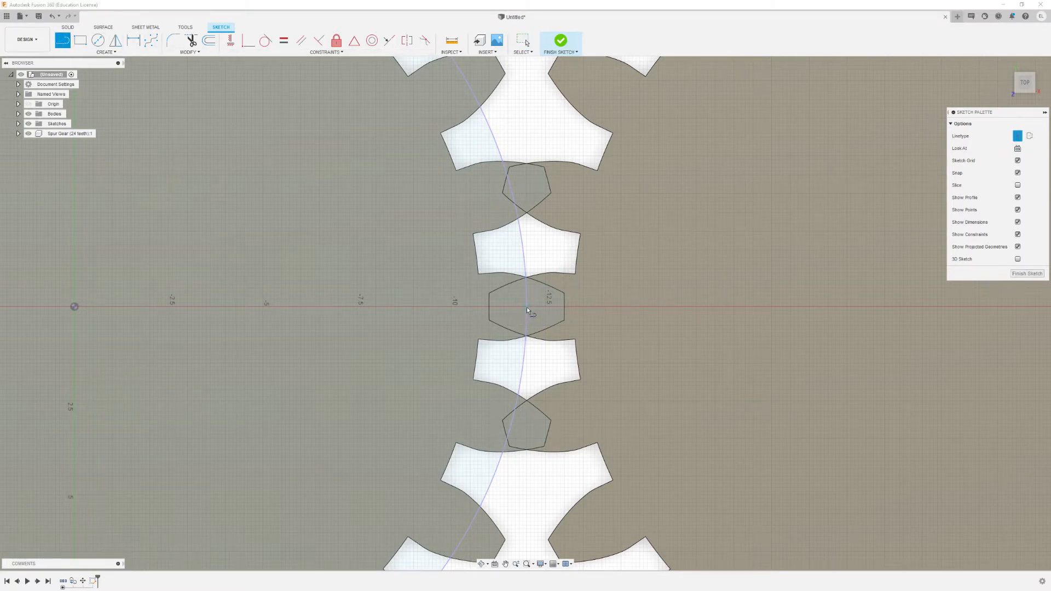
click(506, 307)
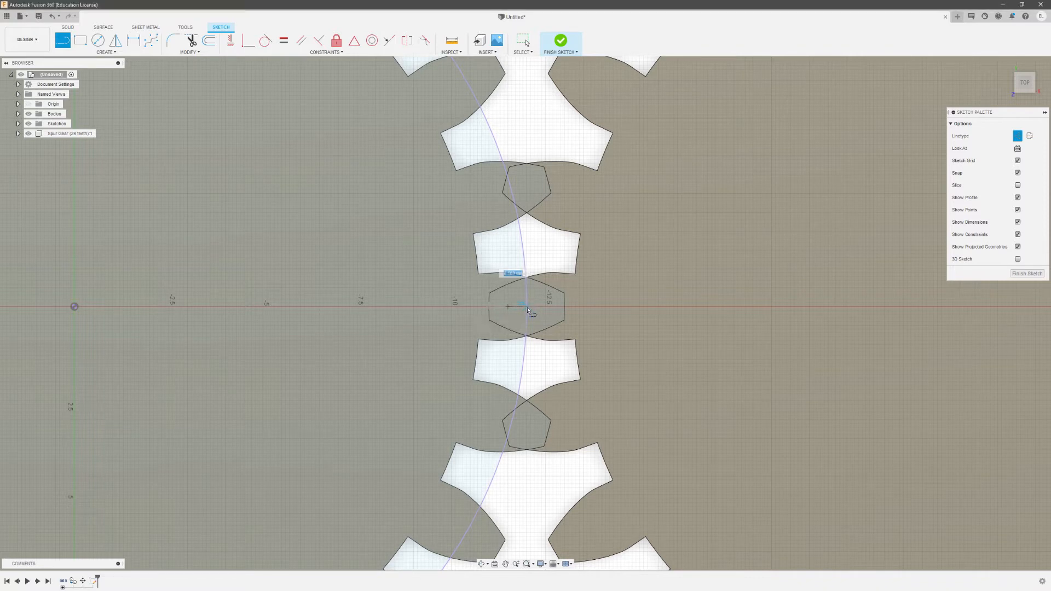
scroll(527, 307, up, 4)
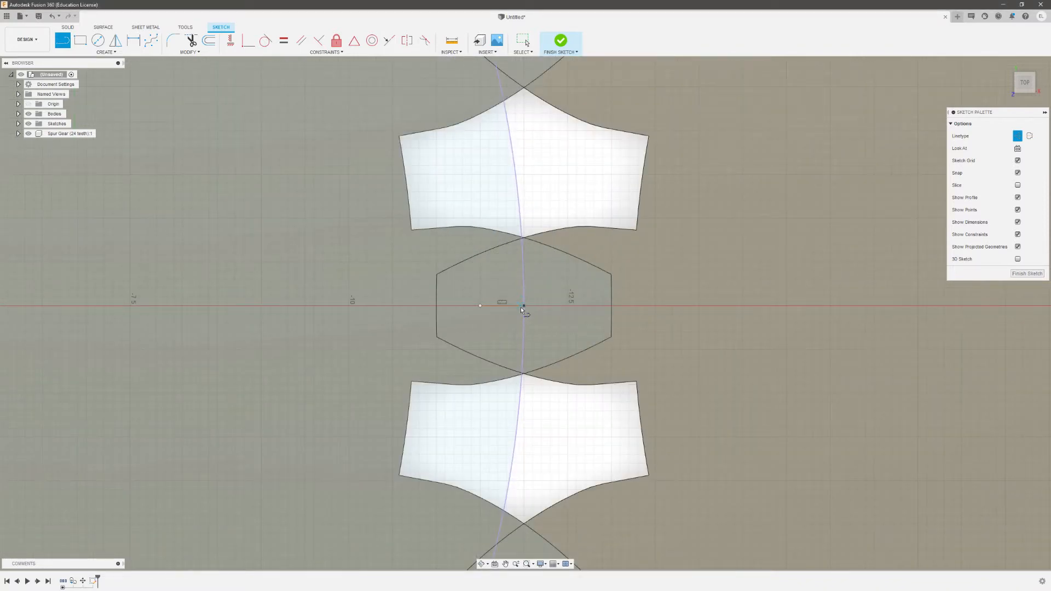
scroll(520, 307, down, 6)
click(558, 42)
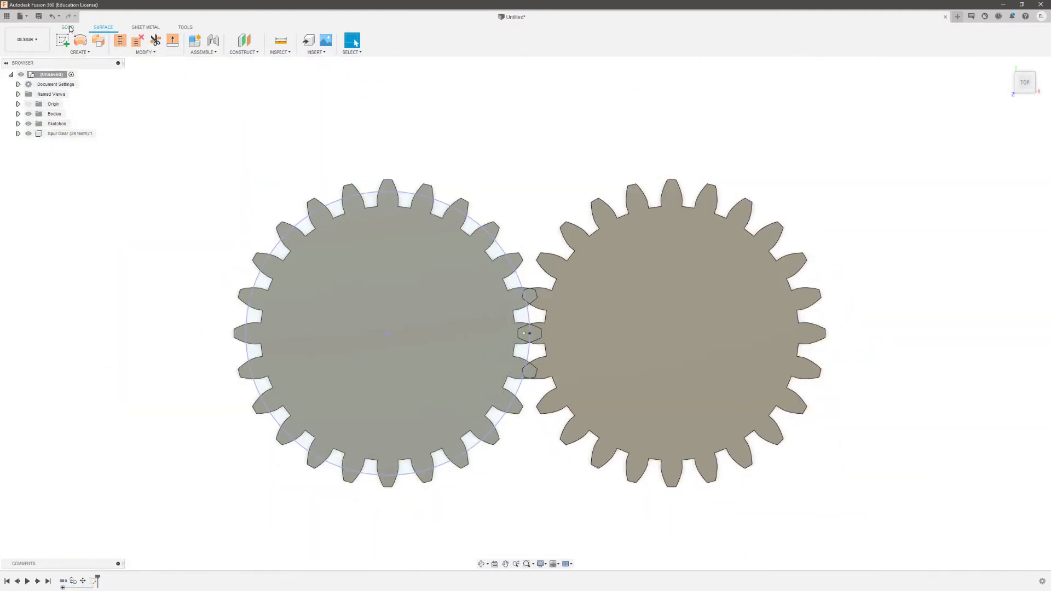
Select the copied gear body for moving and set its pivot at the construction line's endpoint on the pitch circle.
click(68, 27)
click(208, 40)
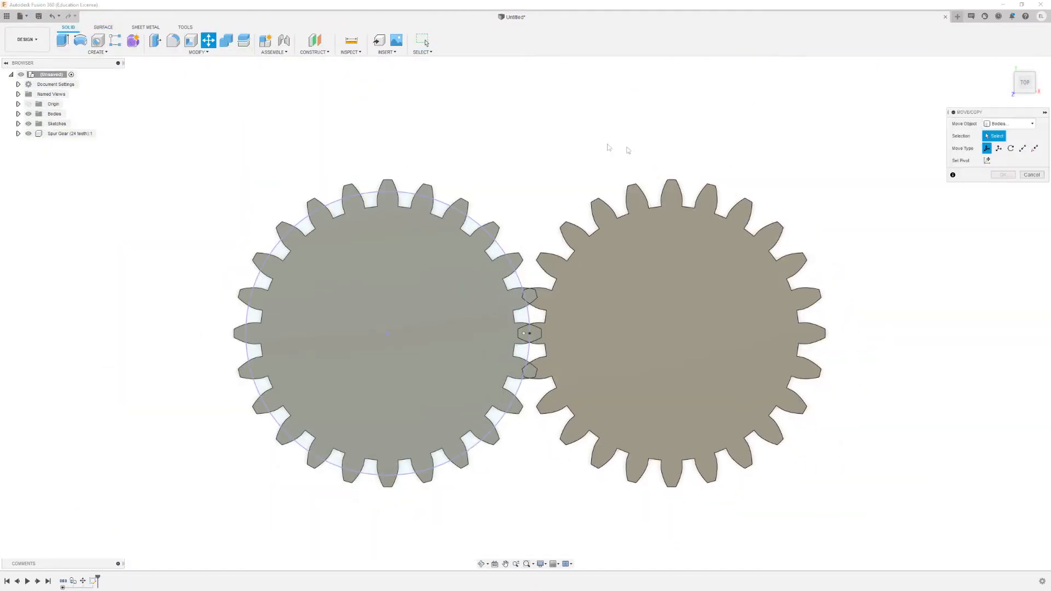
click(1029, 87)
click(671, 332)
click(671, 332)
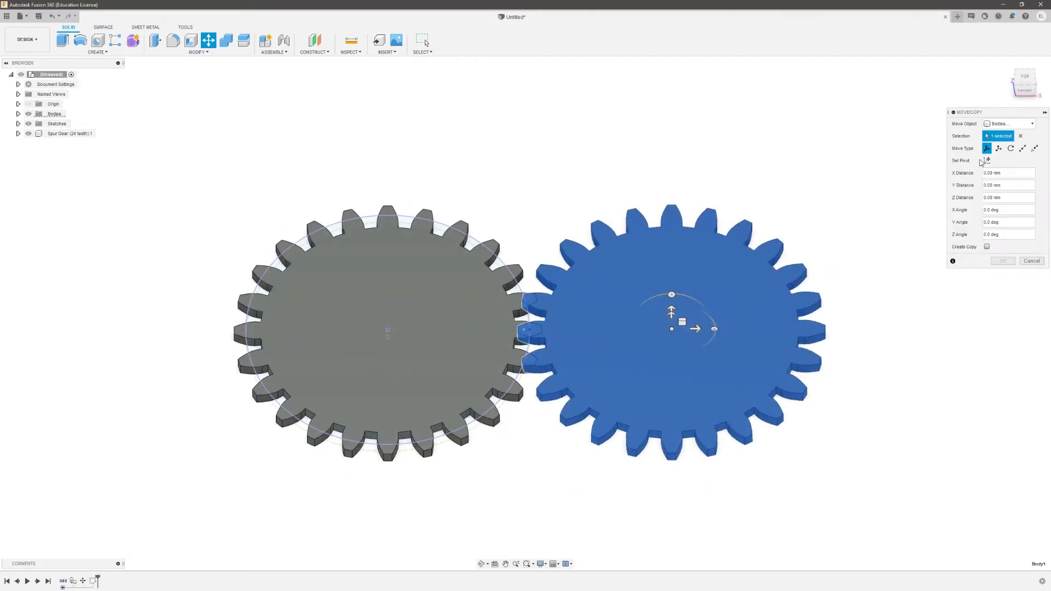
scroll(526, 334, up, 10)
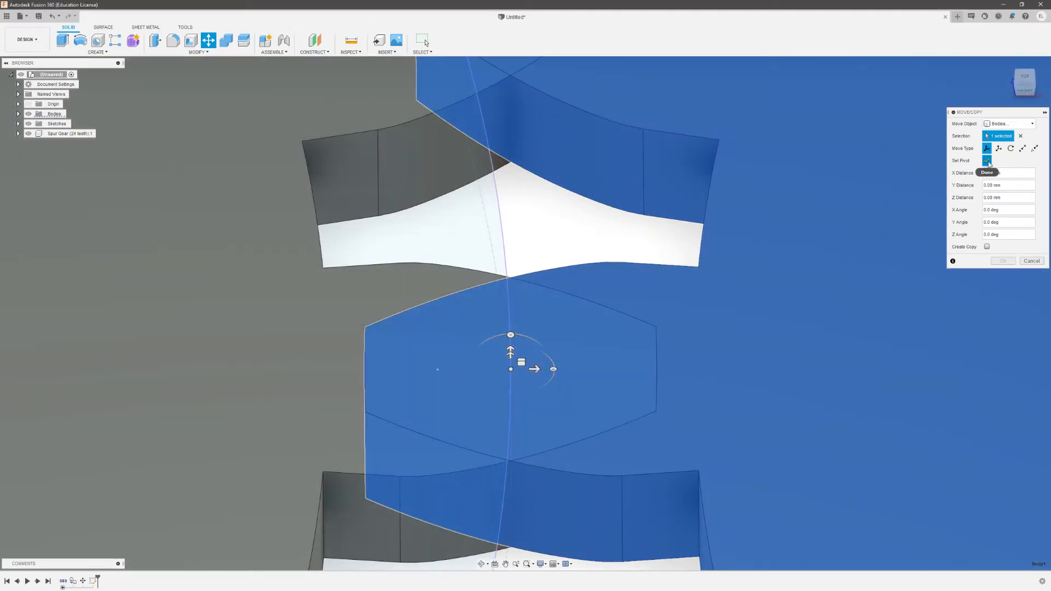
click(988, 163)
scroll(710, 233, down, 9)
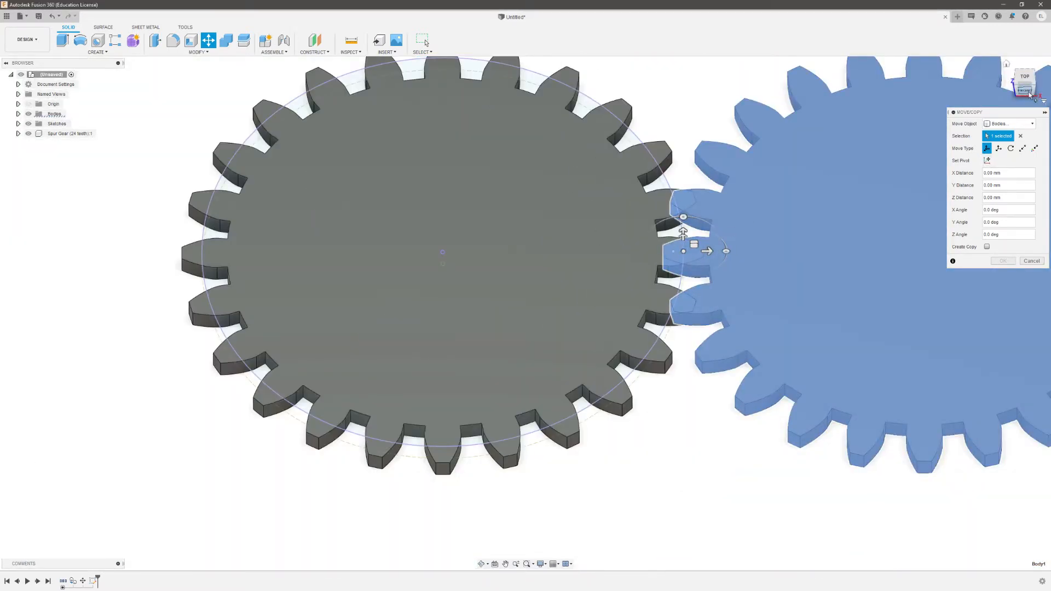
Rotate the copied gear -90 deg about the Y axis so it stands perpendicular to the original gear.
click(1029, 95)
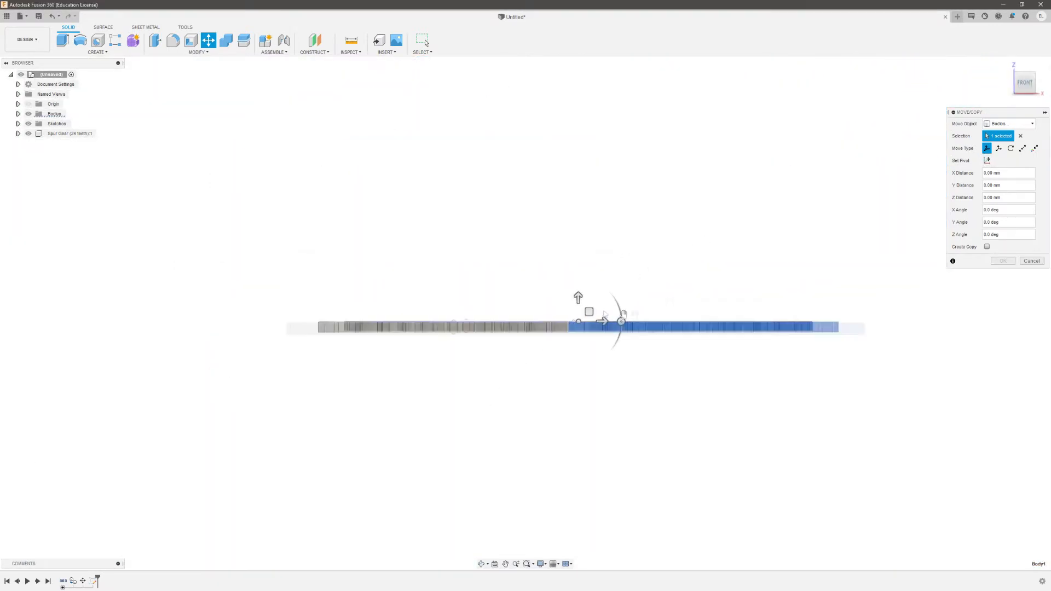
drag(585, 331, 546, 252)
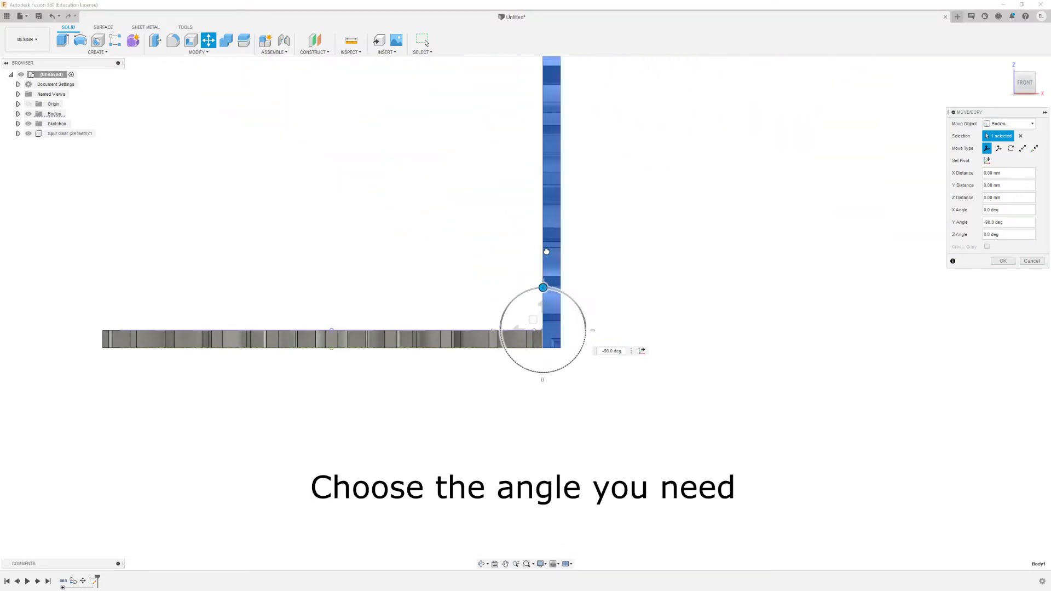
scroll(545, 251, down, 4)
middle_drag(537, 174, 540, 269)
scroll(540, 269, up, 3)
mouse_move(554, 424)
mouse_down()
mouse_move(587, 425)
mouse_move(542, 423)
mouse_move(562, 410)
mouse_up()
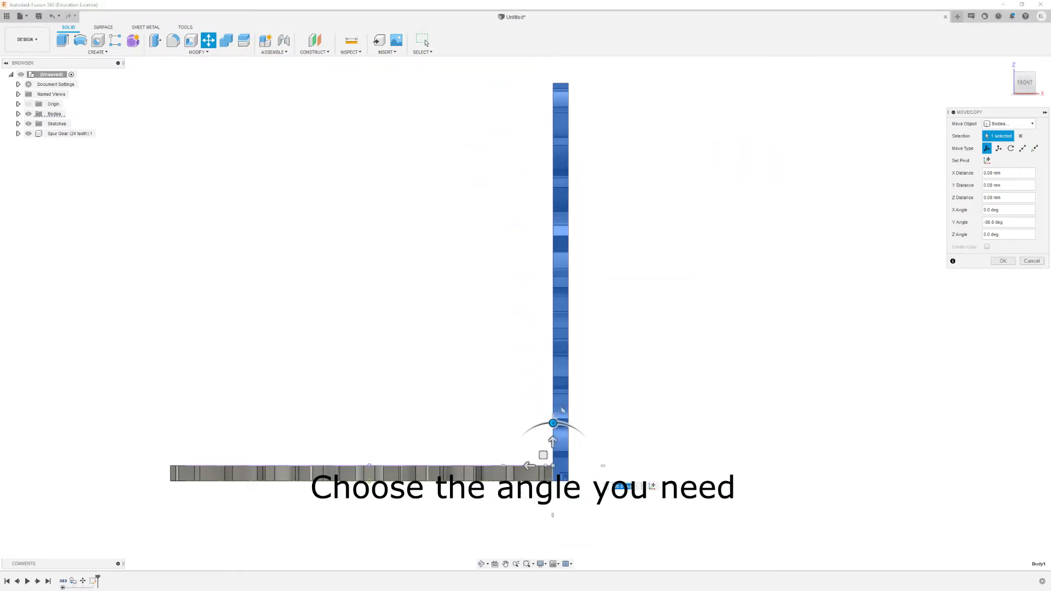
click(999, 261)
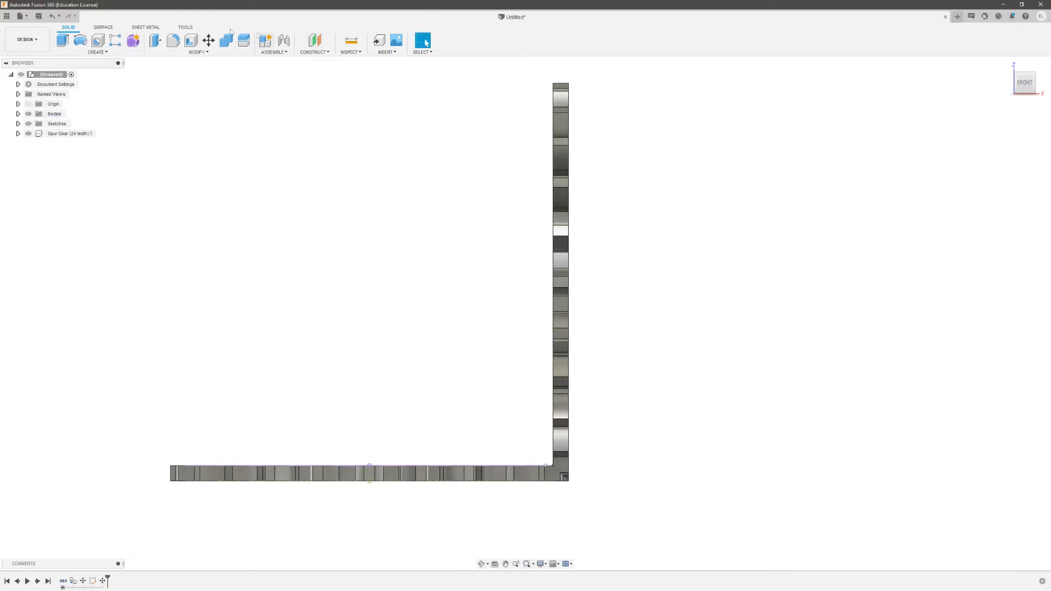
Start a sketch on the vertical XZ origin plane through the flat gear's centre.
click(103, 27)
click(62, 40)
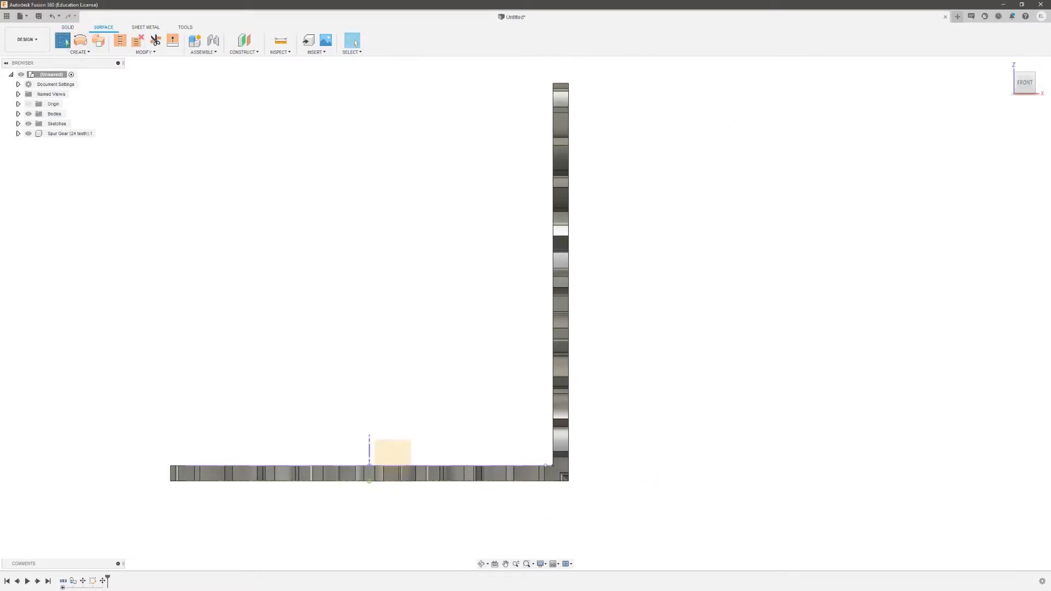
click(395, 450)
Try to project the flat gear's centre point and the upright gear's face into the sketch, and undo the projection.
click(105, 52)
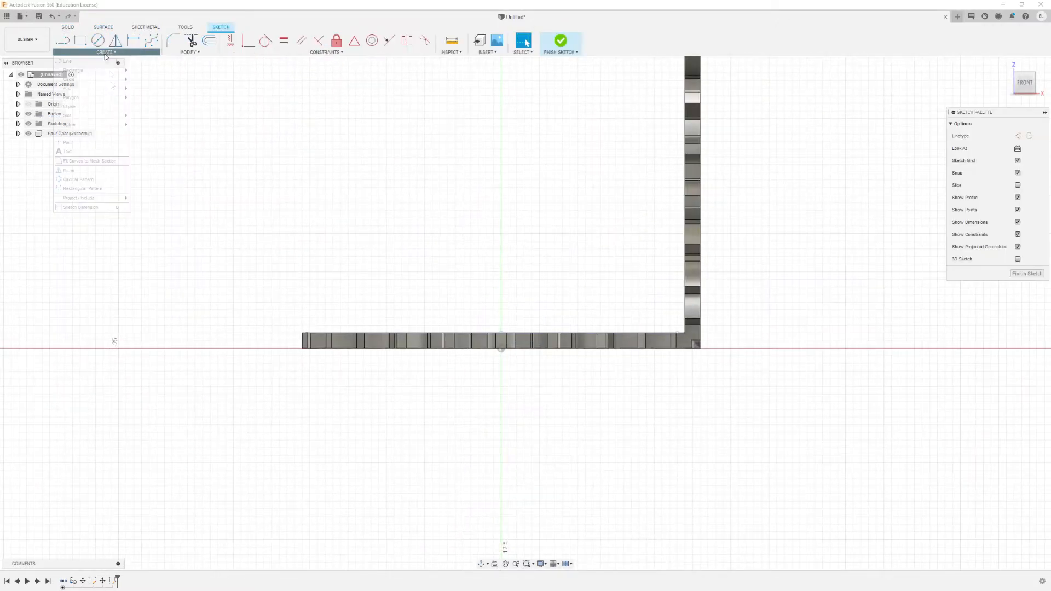
click(140, 198)
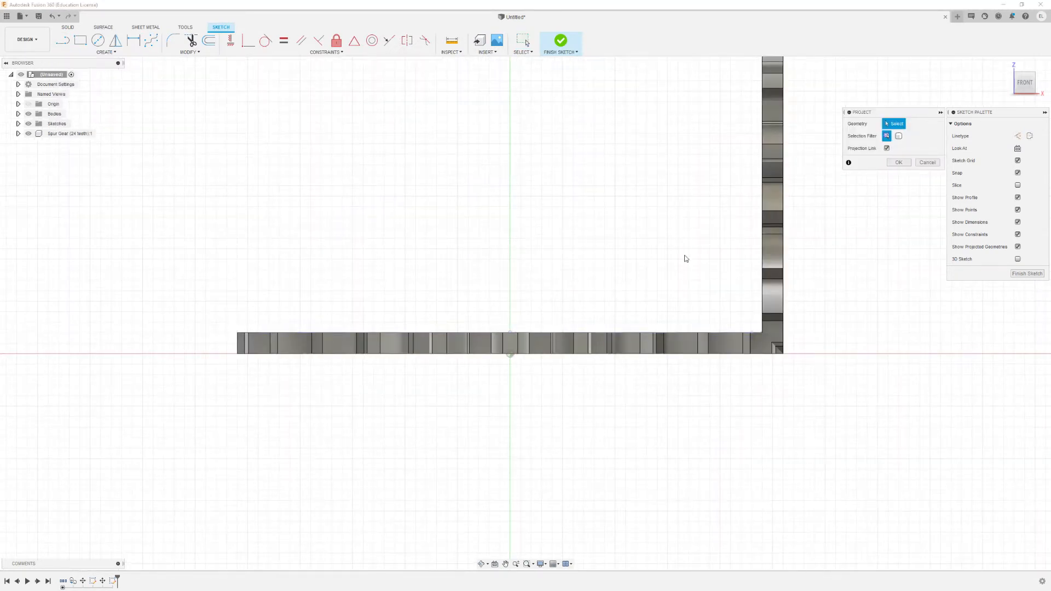
shift+middle_drag(686, 258, 513, 335)
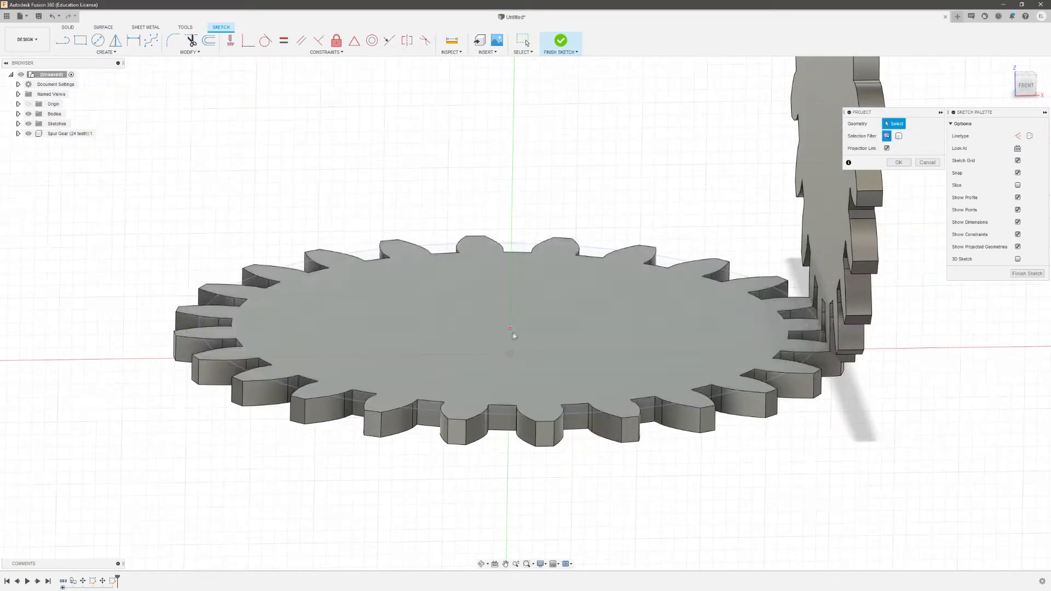
scroll(512, 336, up, 3)
click(511, 324)
scroll(518, 336, down, 5)
scroll(748, 204, up, 3)
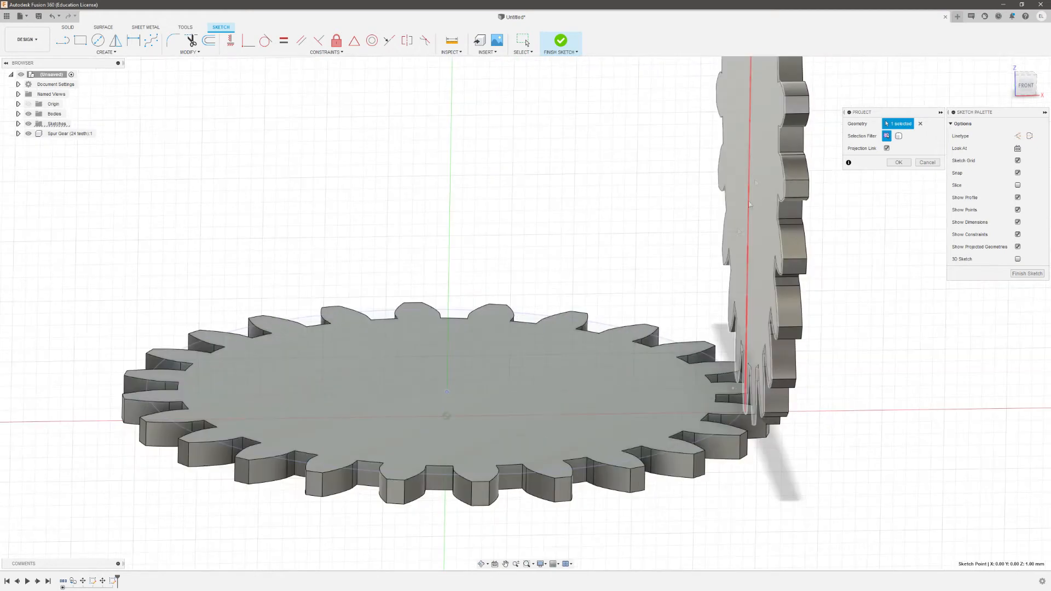
scroll(745, 200, up, 2)
shift+middle_drag(744, 234, 741, 220)
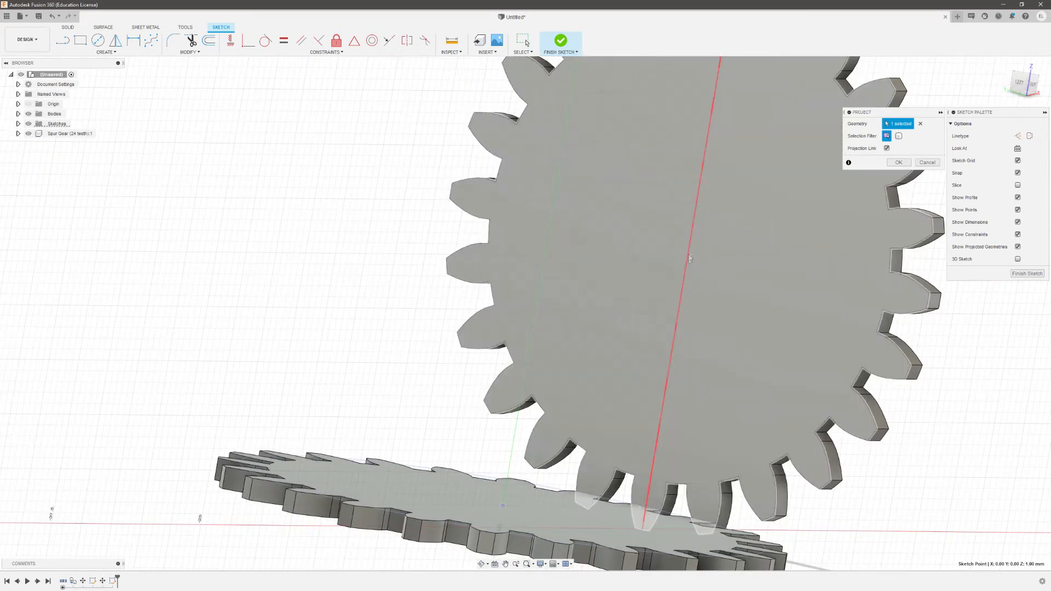
click(690, 242)
scroll(769, 211, down, 2)
click(905, 160)
mouse_move(1028, 84)
mouse_down()
mouse_move(1012, 86)
mouse_move(1022, 84)
mouse_up()
key(ctrl+z)
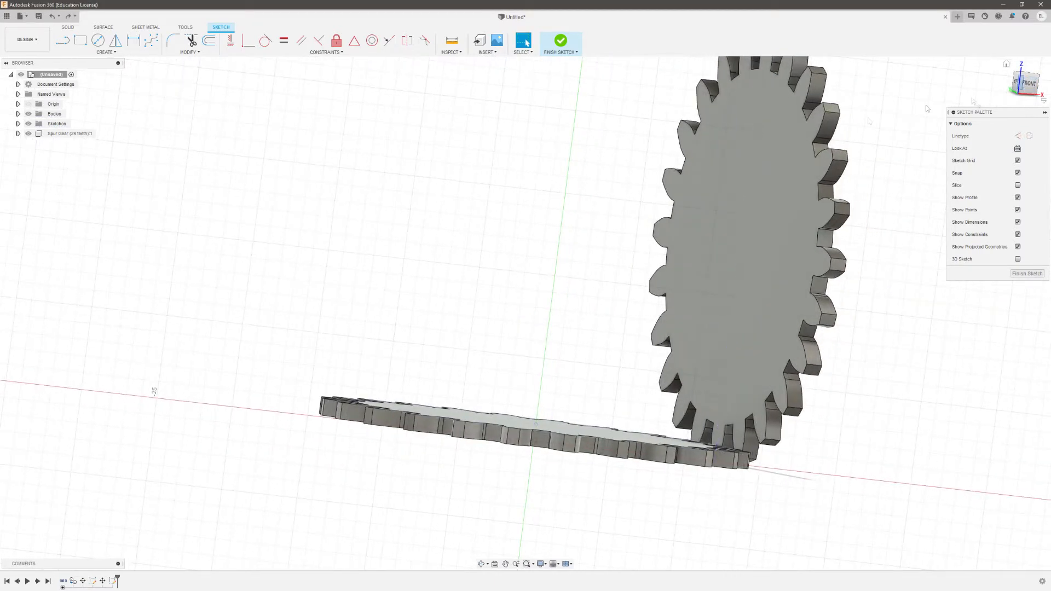
Intersect the upright gear's inner face with the sketch plane to bring its edge line into the sketch.
click(106, 52)
mouse_move(116, 201)
click(154, 207)
click(750, 209)
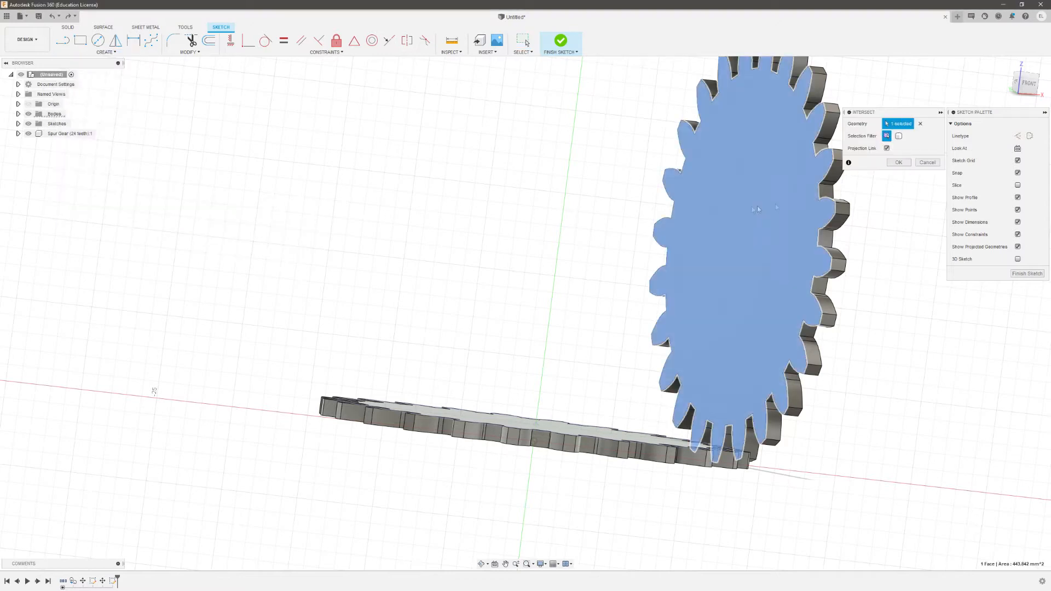
click(898, 163)
Draw a vertical line up from the flat gear's centre and a horizontal line from the upright gear's centre crossing it.
click(1028, 83)
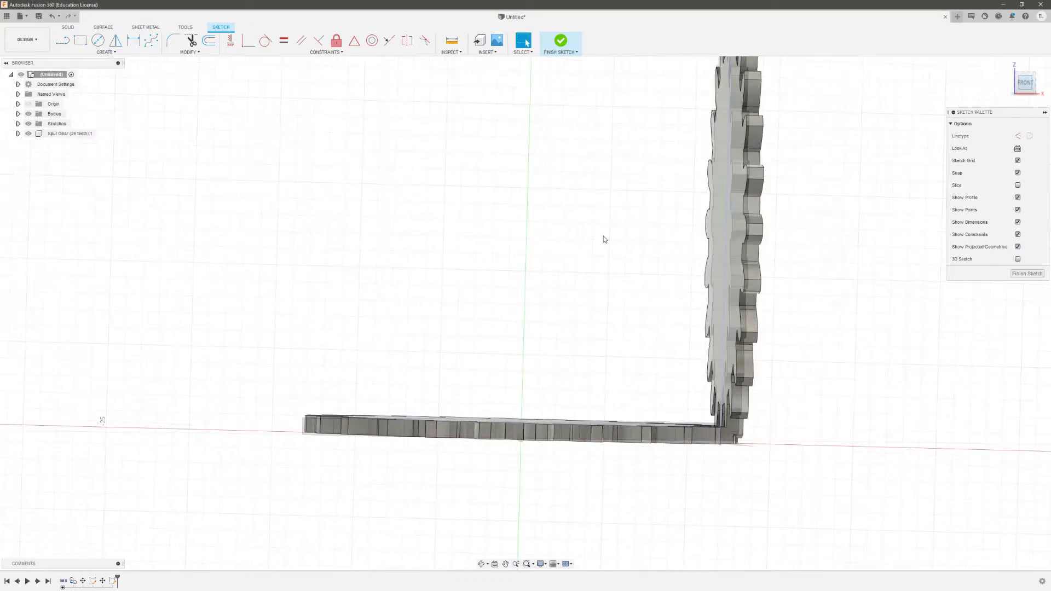
key(l)
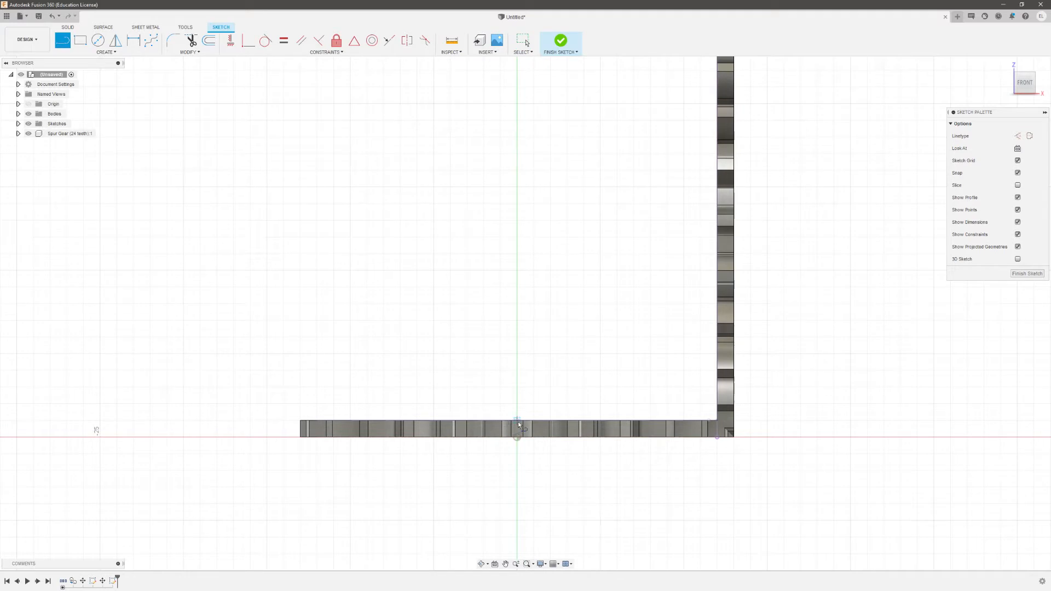
click(518, 421)
double_click(517, 137)
key(Escape)
key(l)
click(716, 221)
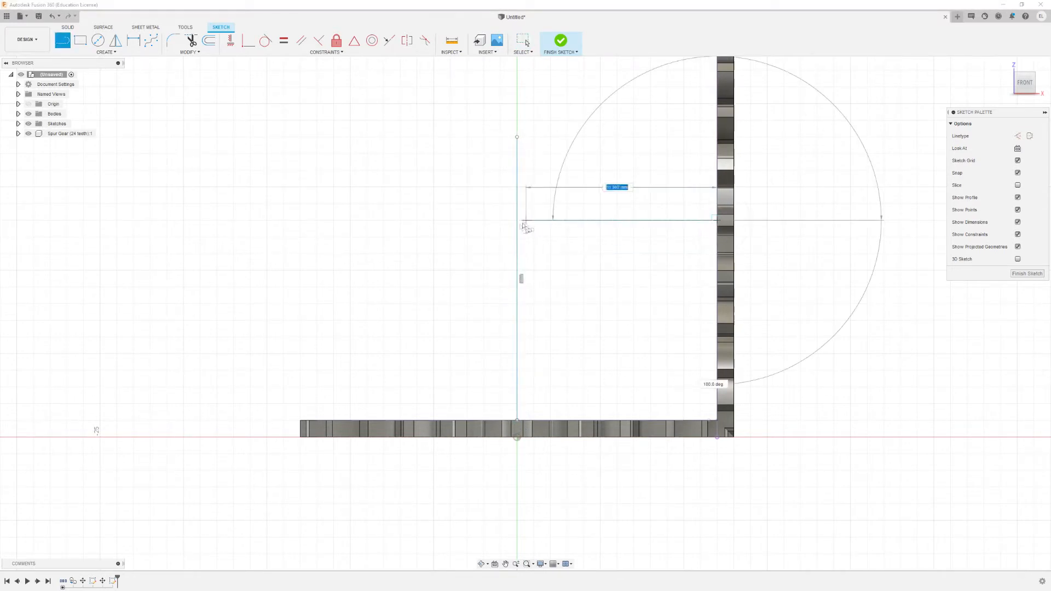
double_click(500, 221)
key(Escape)
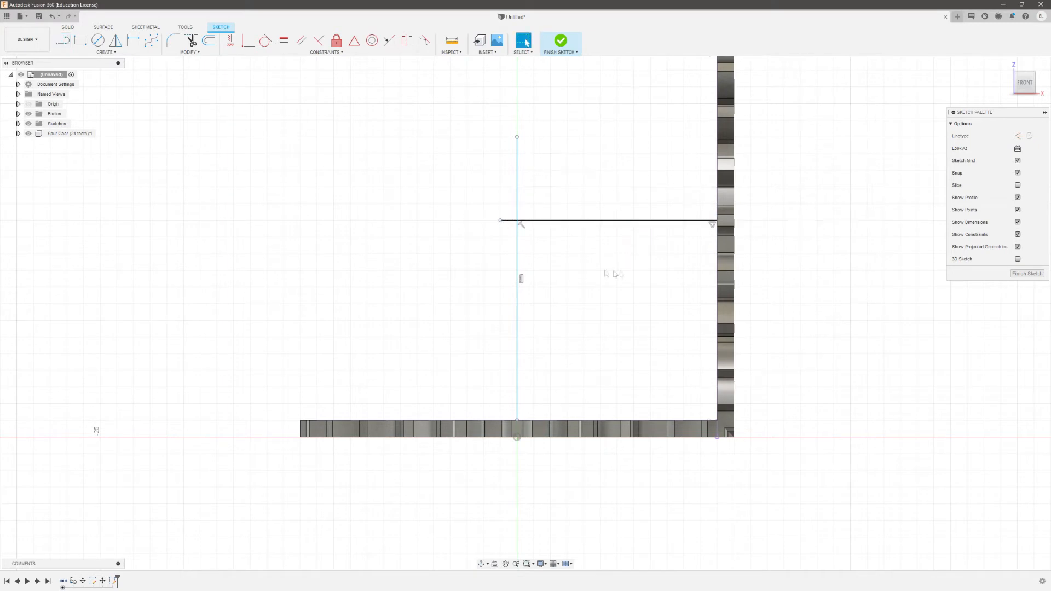
key(l)
click(518, 221)
scroll(718, 422, up, 2)
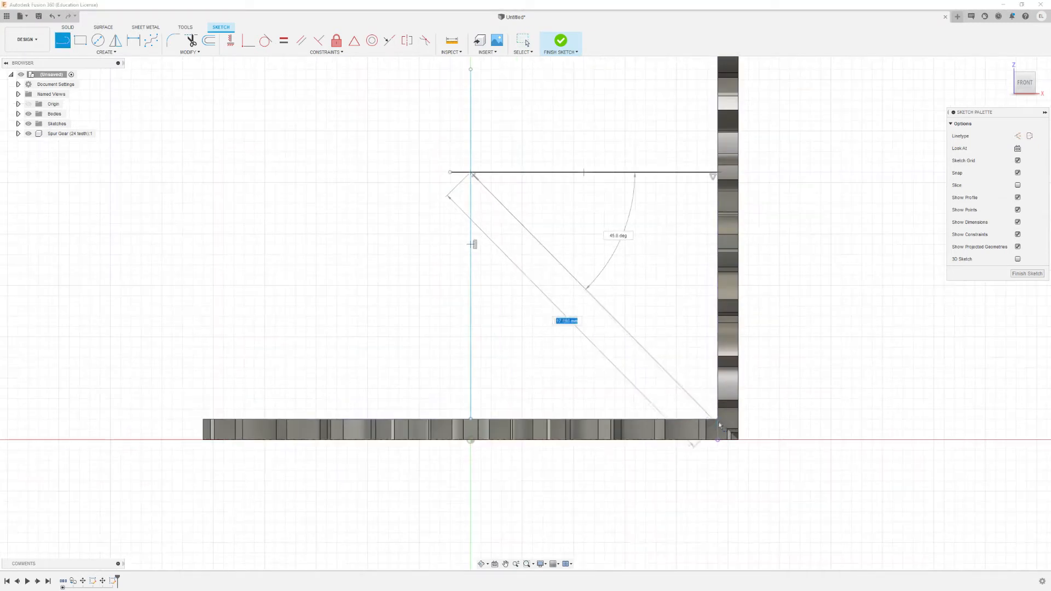
key(Escape)
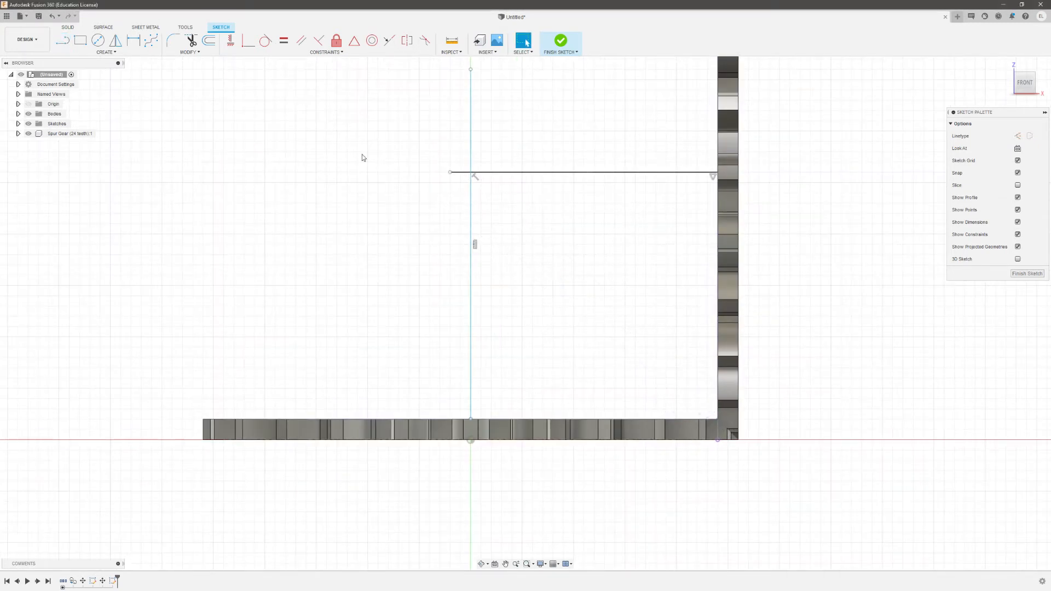
Intersect the flat gear's top face with the sketch plane to bring its edge line into the sketch.
click(111, 53)
mouse_move(123, 197)
click(156, 206)
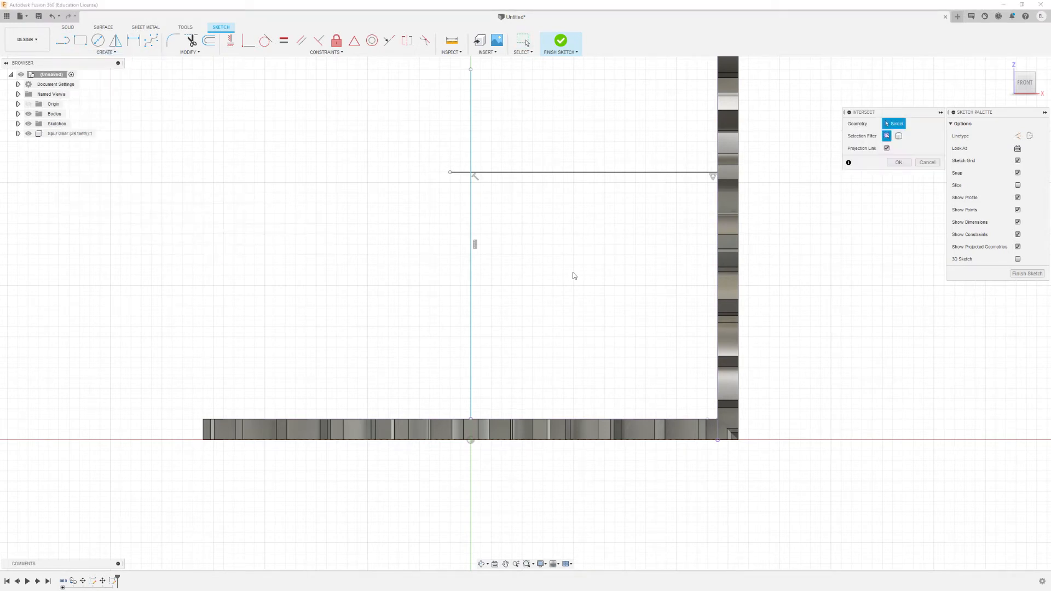
shift+middle_drag(978, 91, 666, 464)
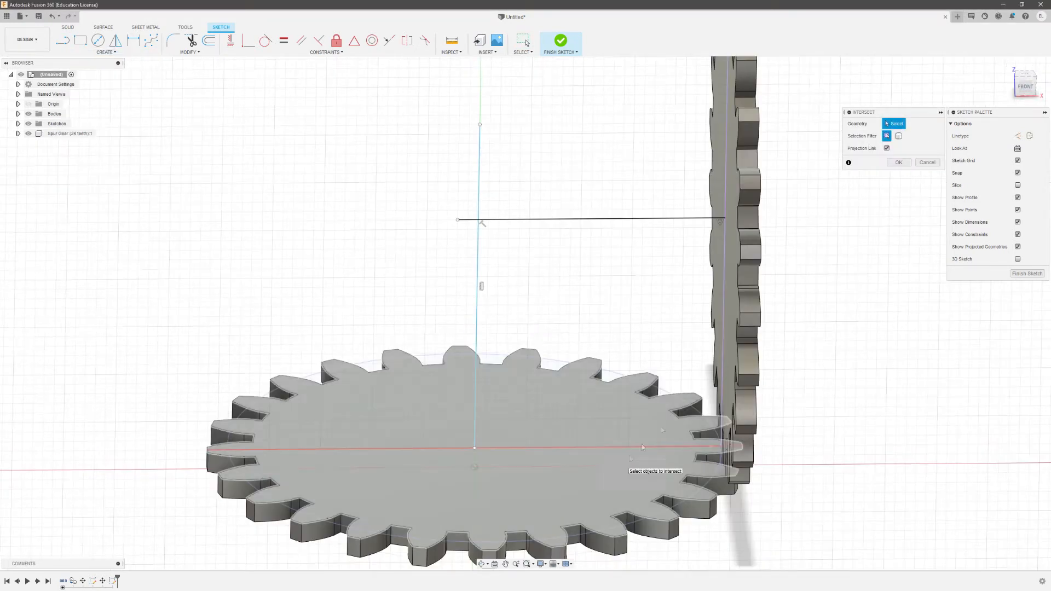
click(643, 448)
click(899, 163)
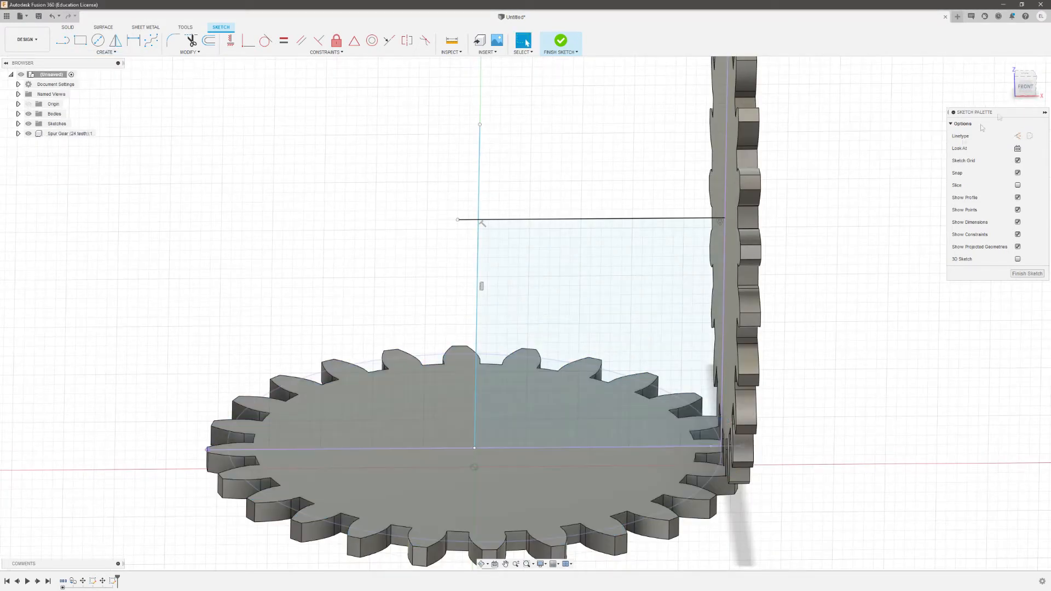
Draw a diagonal line from the crossing of the two gear axes to the corner where the gears' face lines meet.
click(1029, 90)
key(l)
click(471, 172)
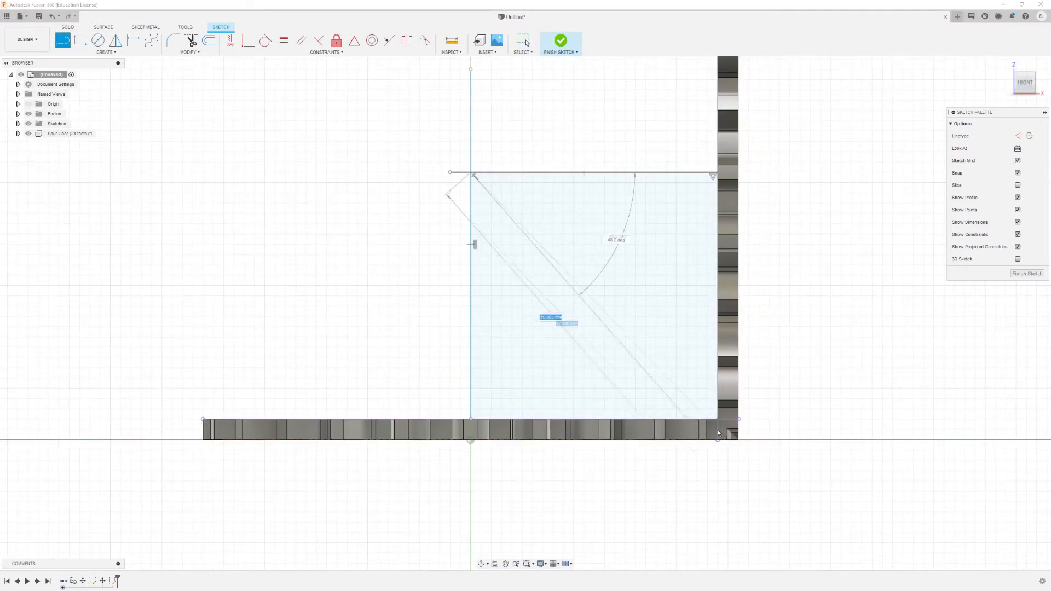
click(717, 419)
Trim the ends of both axis lines that extend past their crossing and finish the sketch.
key(t)
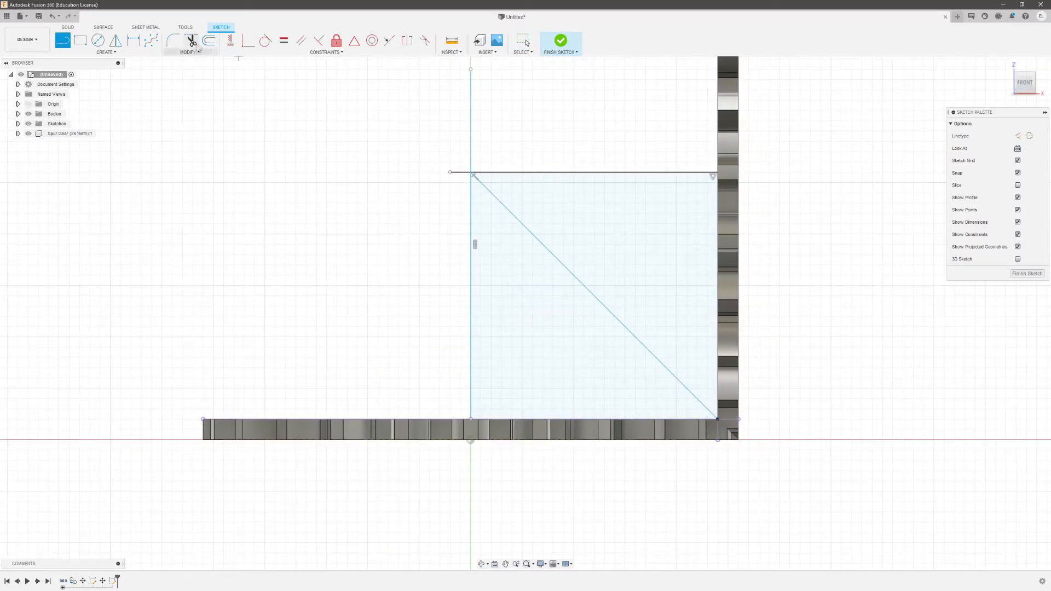
click(459, 173)
click(471, 156)
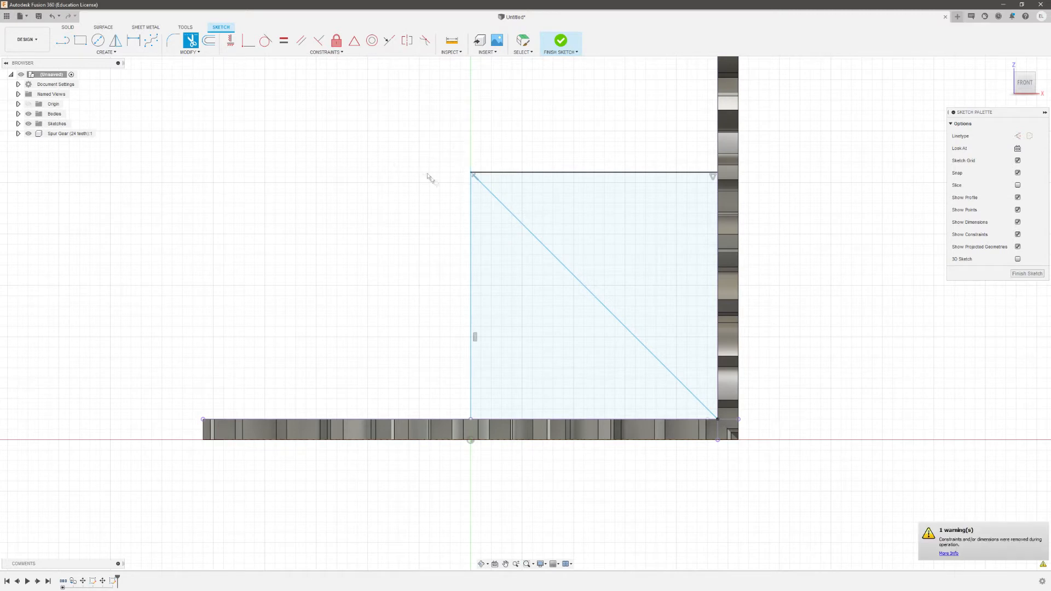
click(556, 42)
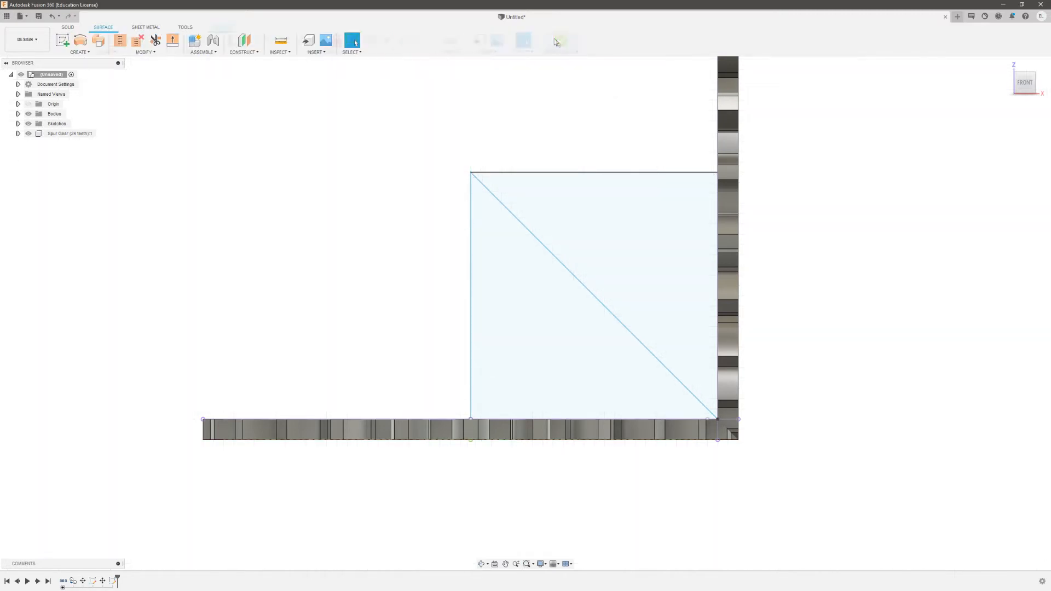
Hide the upright gear body, Body1.
drag(1046, 89, 1050, 96)
scroll(106, 226, down, 3)
scroll(540, 236, up, 2)
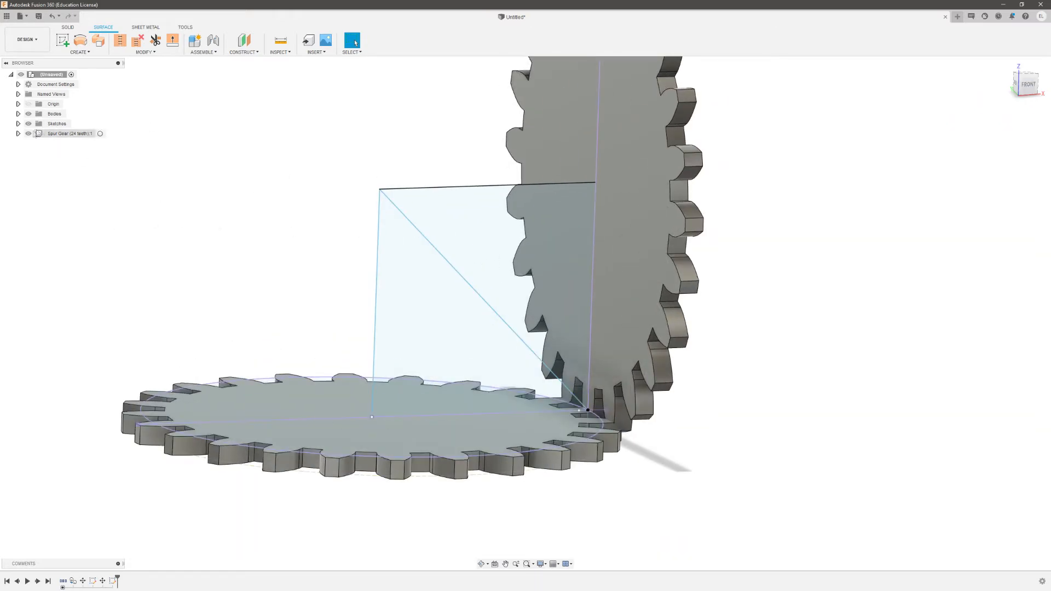
click(18, 123)
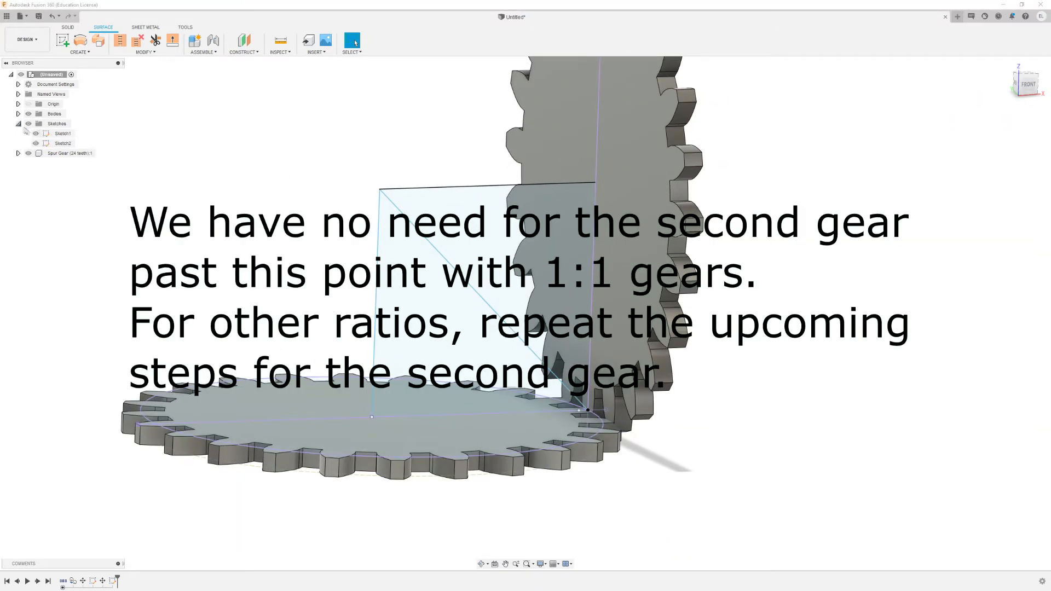
click(18, 123)
click(18, 114)
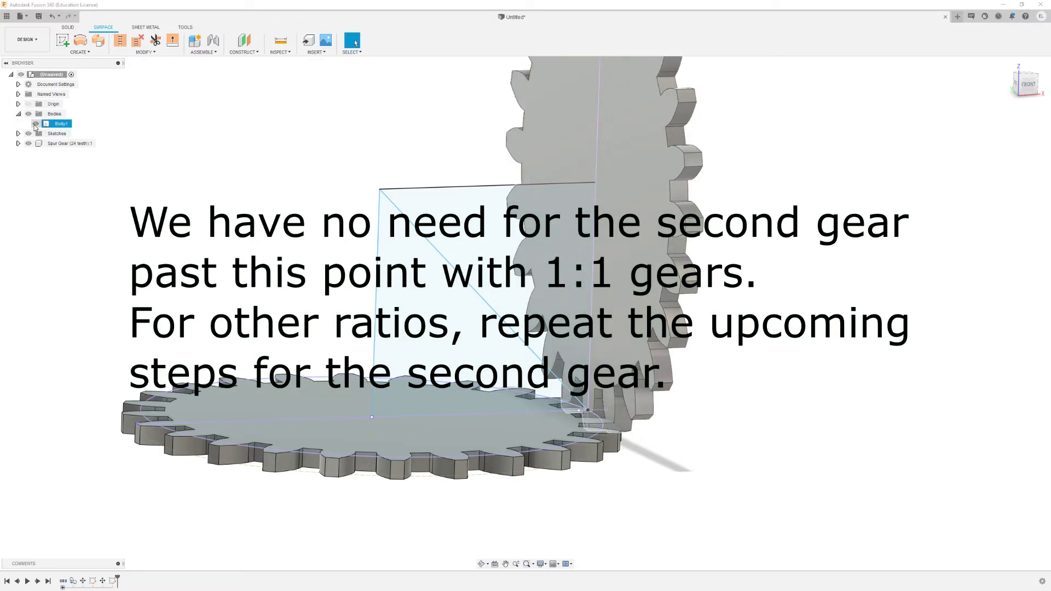
click(35, 124)
scroll(382, 190, down, 2)
scroll(220, 214, up, 2)
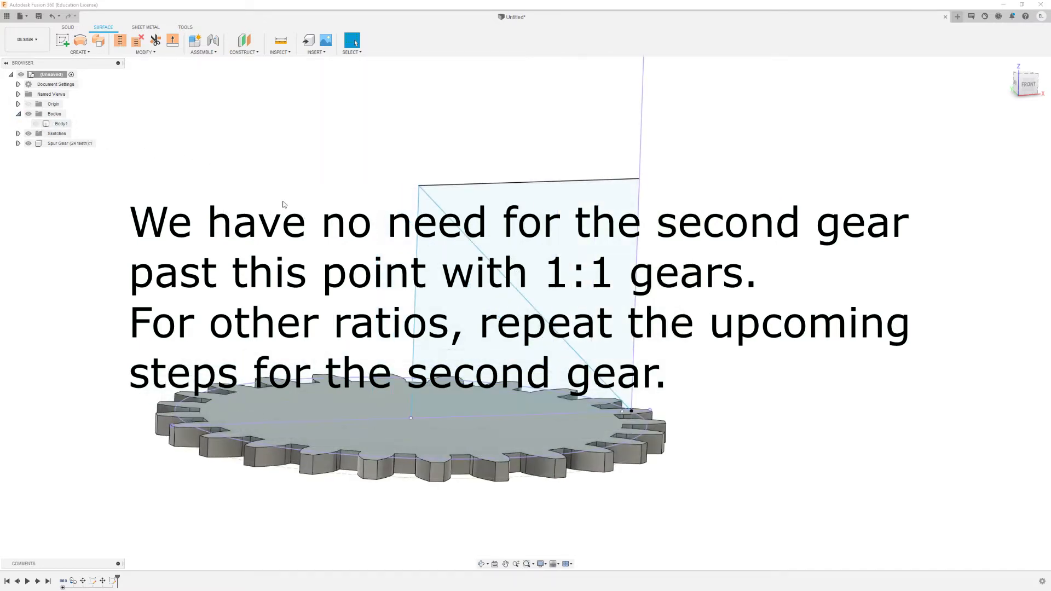
Hide Sketch1 and start a new sketch on the flat gear's top face.
mouse_move(525, 313)
shift+middle_down()
mouse_move(527, 443)
mouse_move(525, 389)
shift+middle_up()
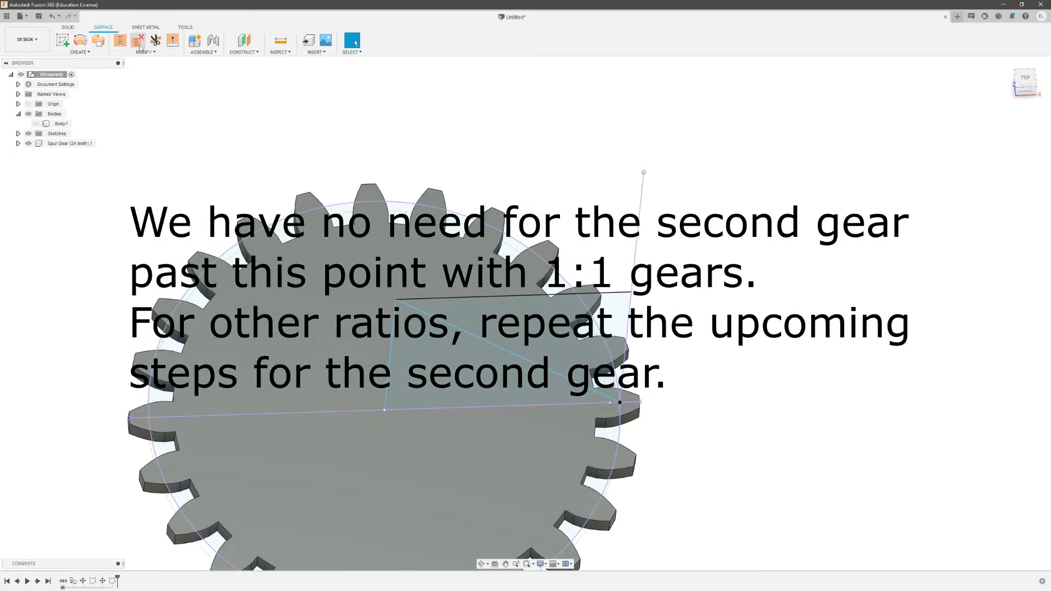
click(63, 40)
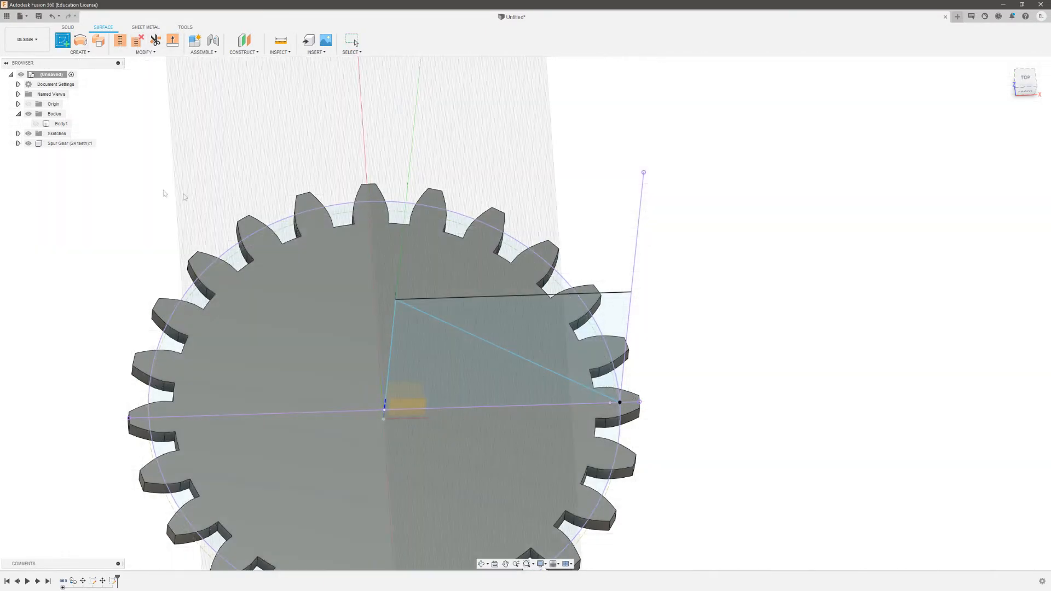
click(18, 134)
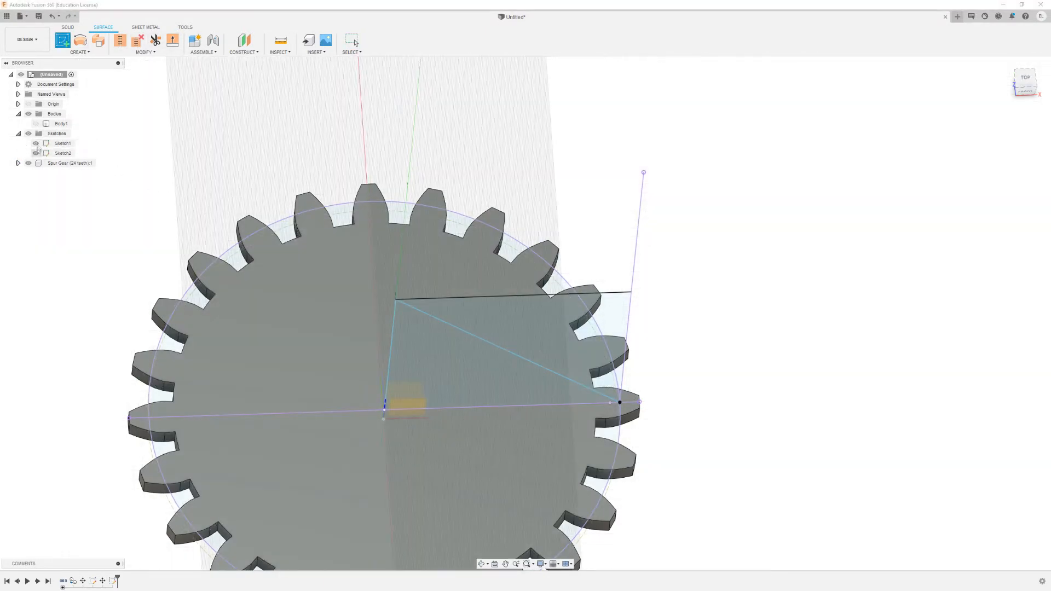
click(36, 144)
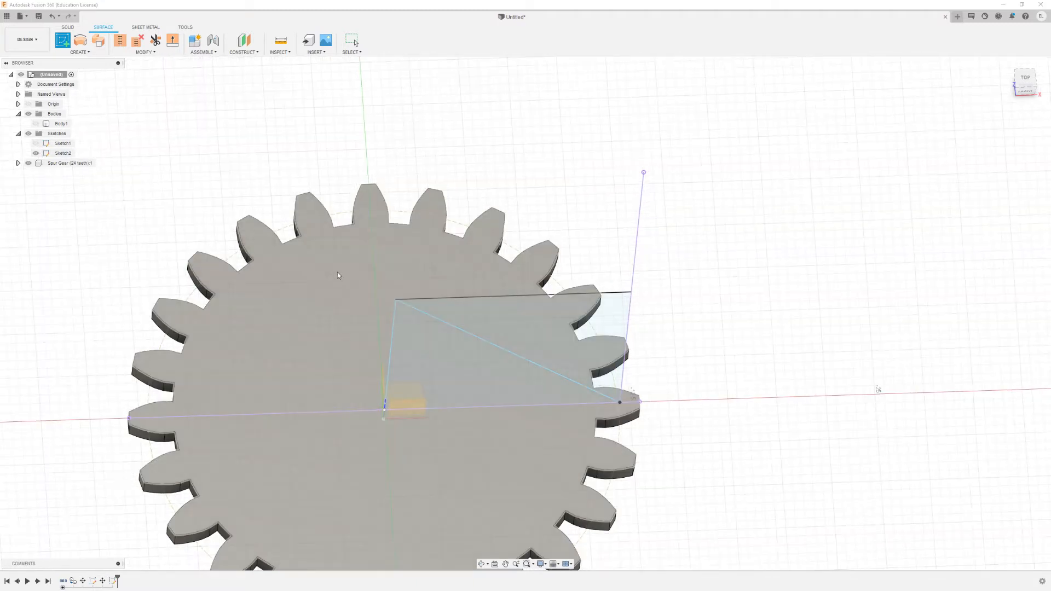
click(371, 271)
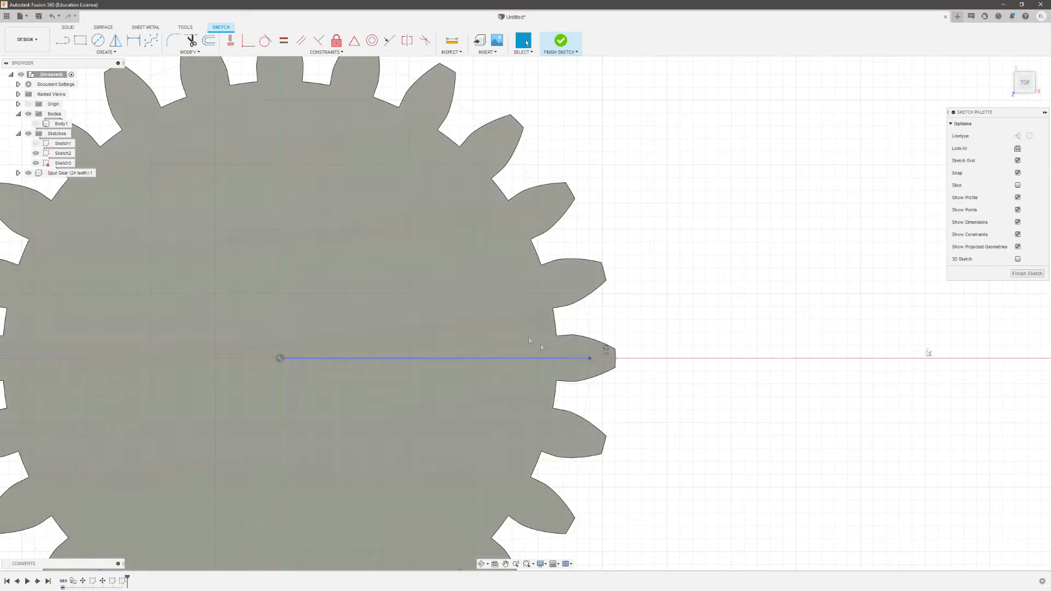
Draw a line inward from the upper root corner of the tooth on the X axis, and a vertical line down to the centre line.
scroll(564, 341, up, 2)
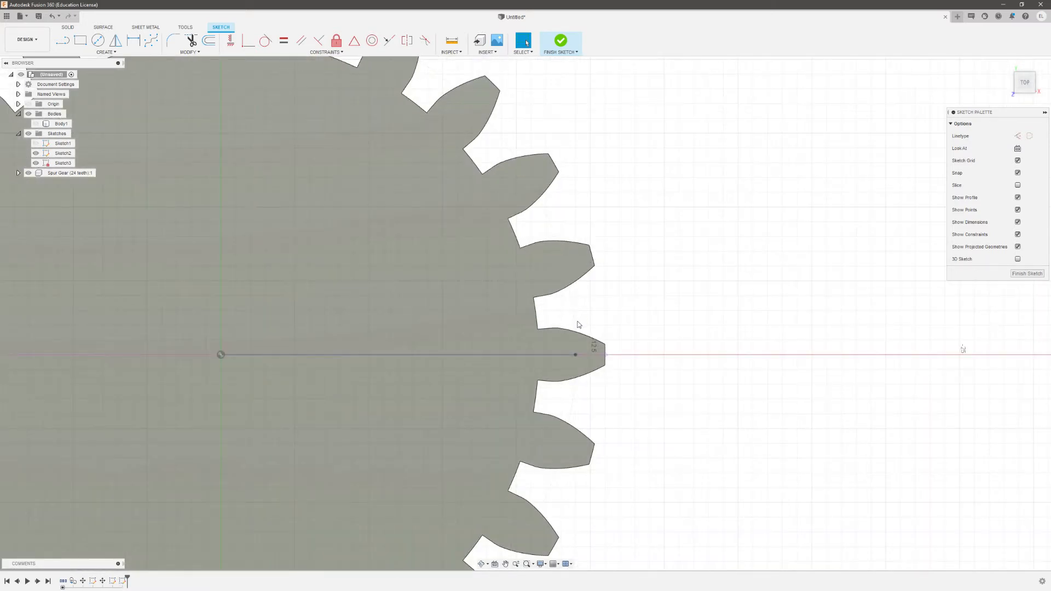
key(l)
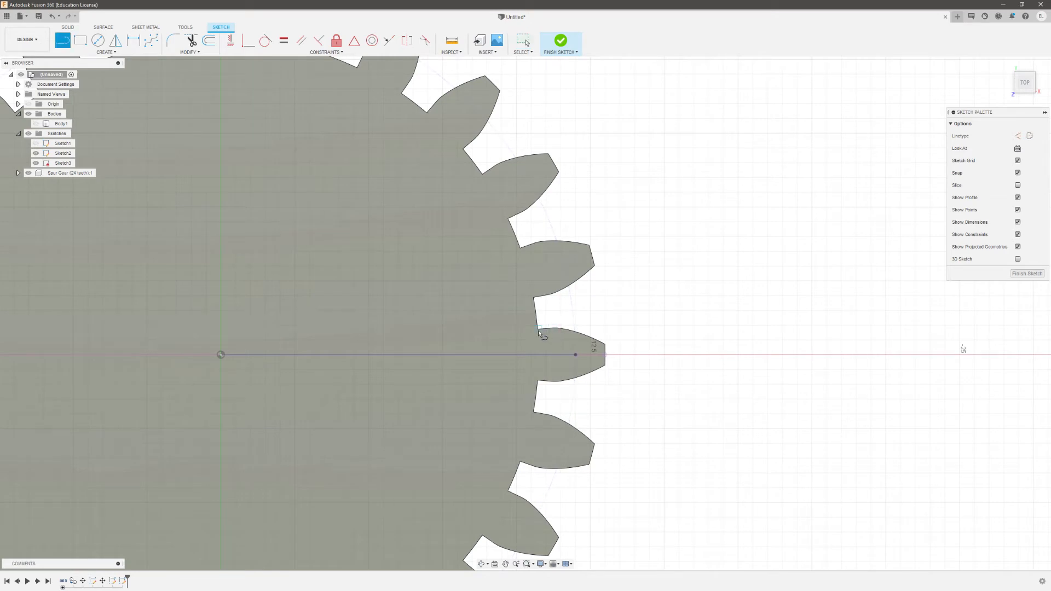
click(544, 329)
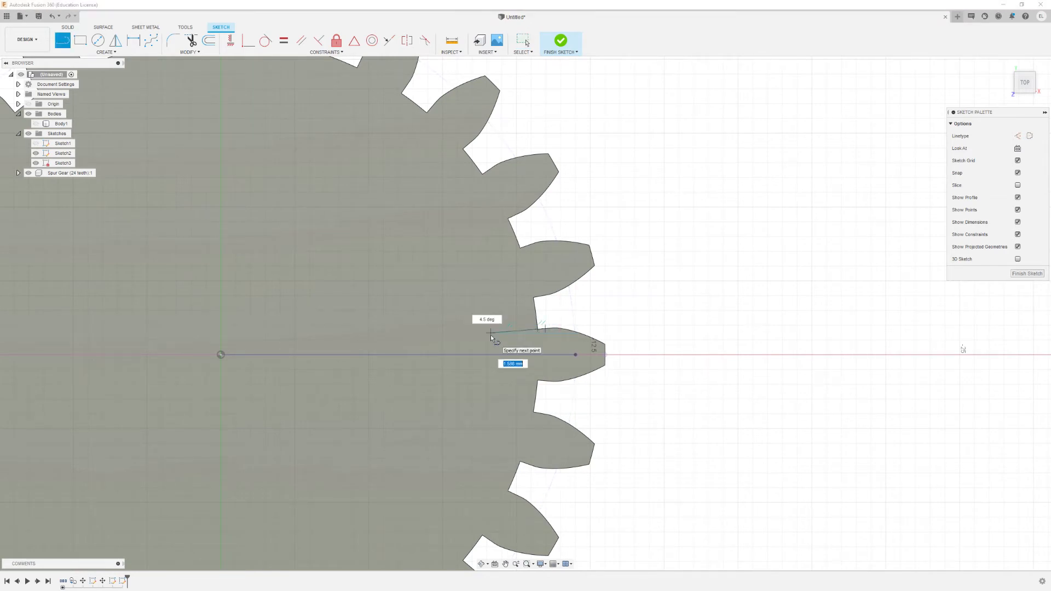
click(490, 334)
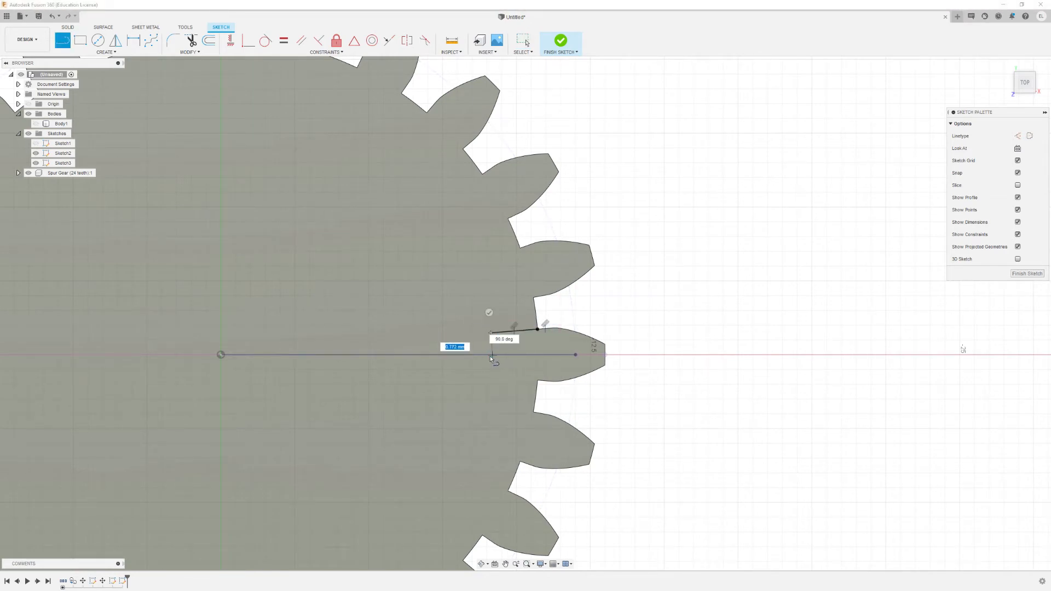
click(490, 354)
Mirror the two tooth-root lines about the gear's horizontal centre line to close the tooth outline.
click(115, 40)
drag(484, 339, 482, 342)
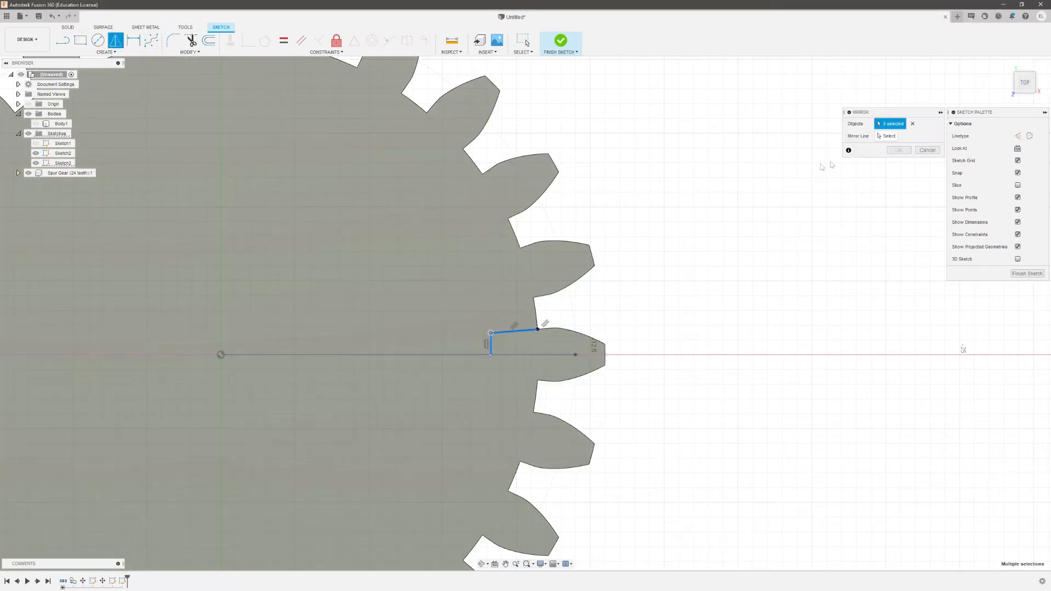
click(887, 139)
click(520, 355)
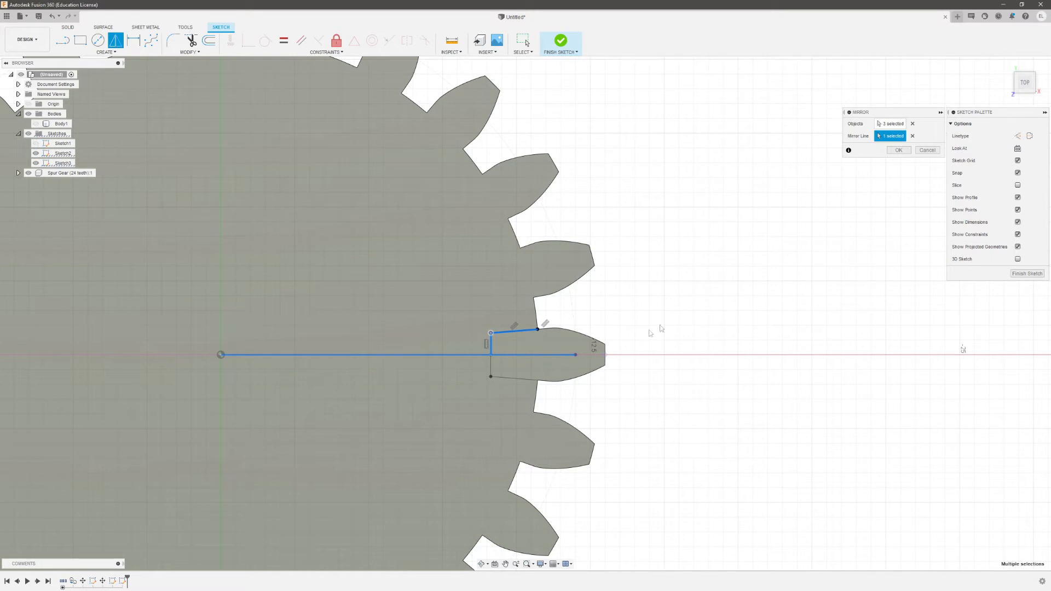
click(927, 151)
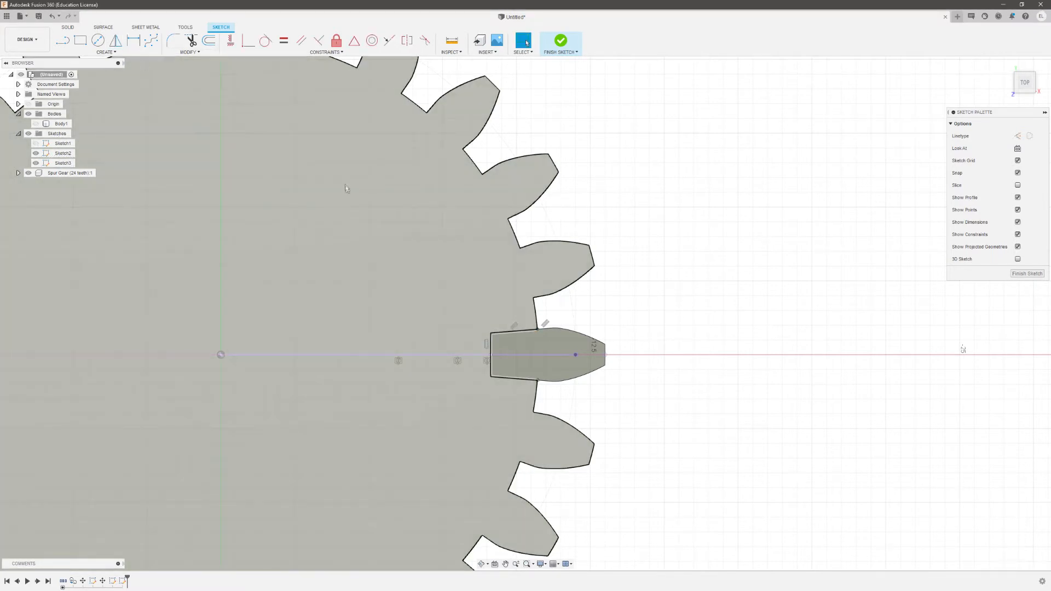
Finish the sketch and extrude the gear profile surrounding the outlined tooth as a cut, keeping only that single tooth.
scroll(695, 269, down, 3)
click(561, 41)
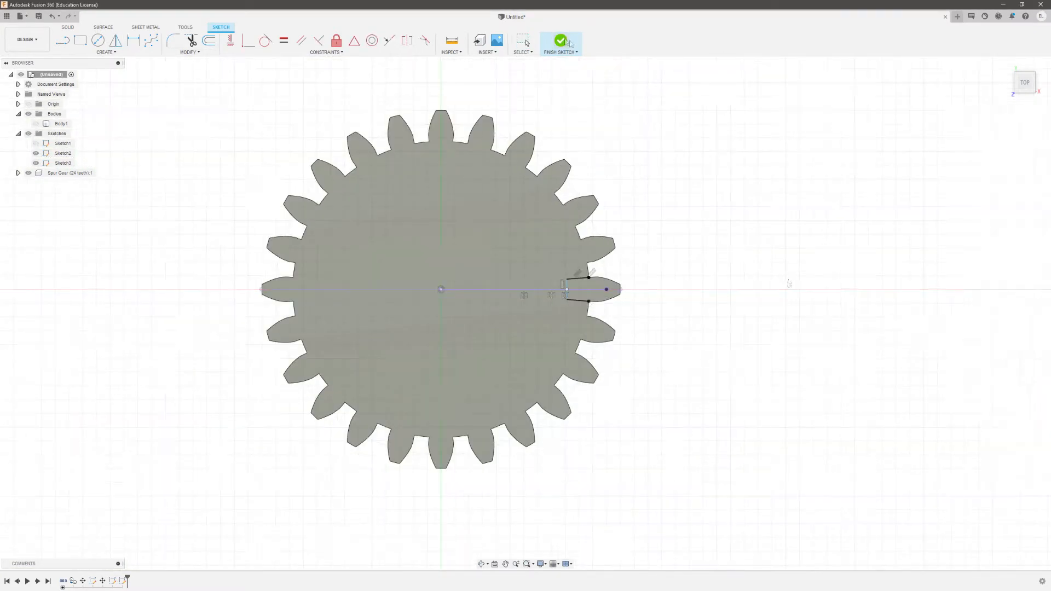
drag(1035, 83, 1033, 53)
click(66, 27)
click(62, 40)
click(438, 299)
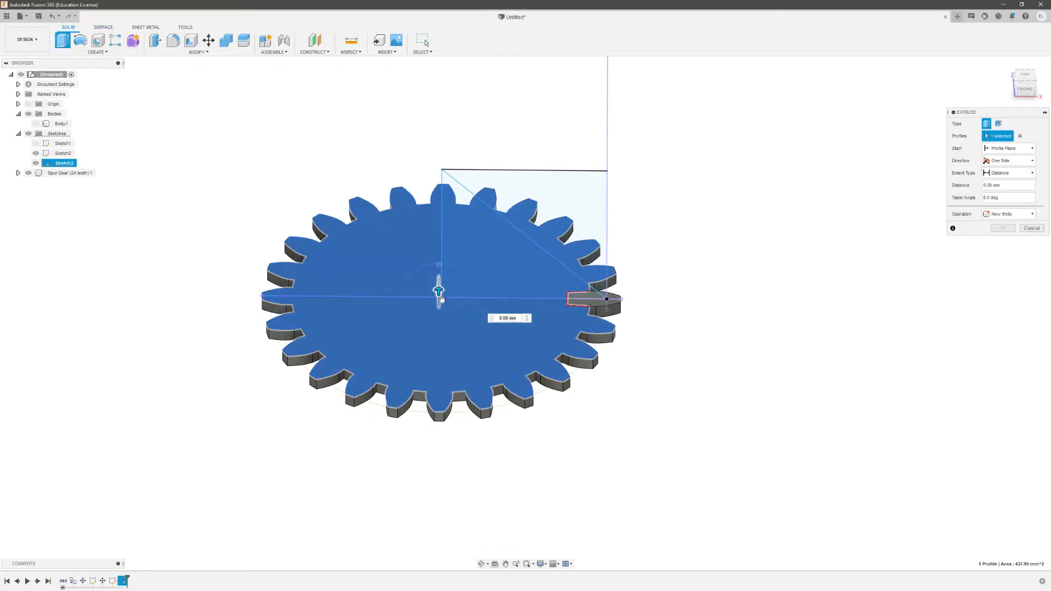
click(1006, 241)
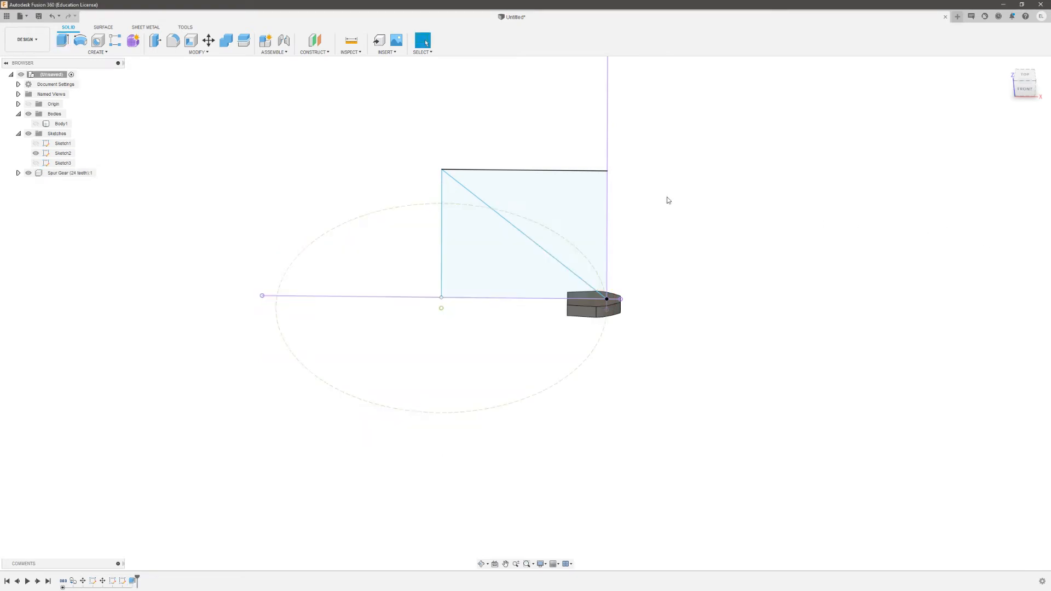
Rotate the tooth body by -45° about a pivot set where the sketch square's diagonal meets the tooth's top face.
key(m)
scroll(607, 304, up, 4)
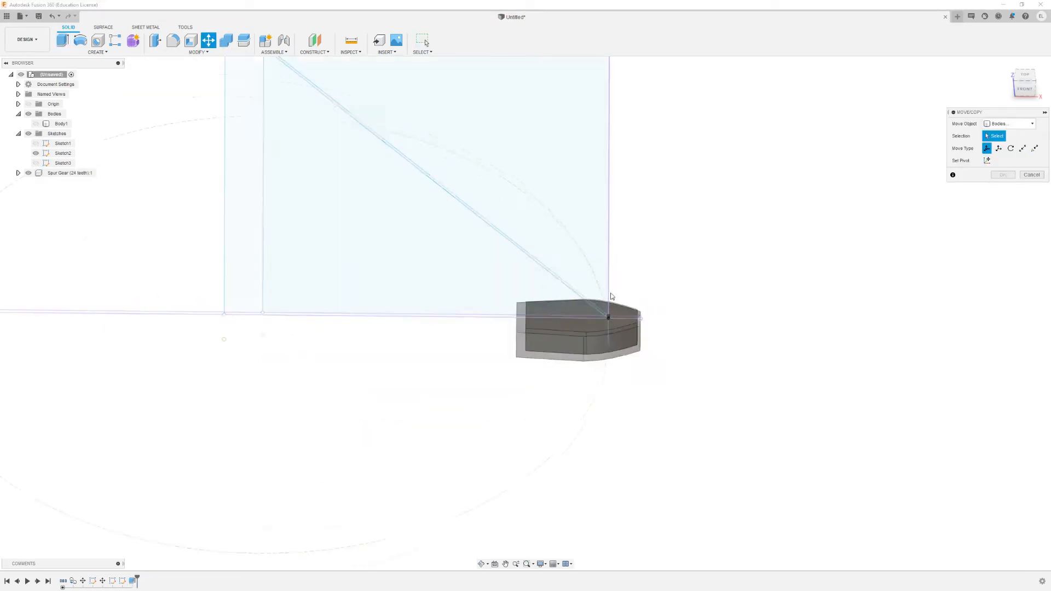
click(625, 323)
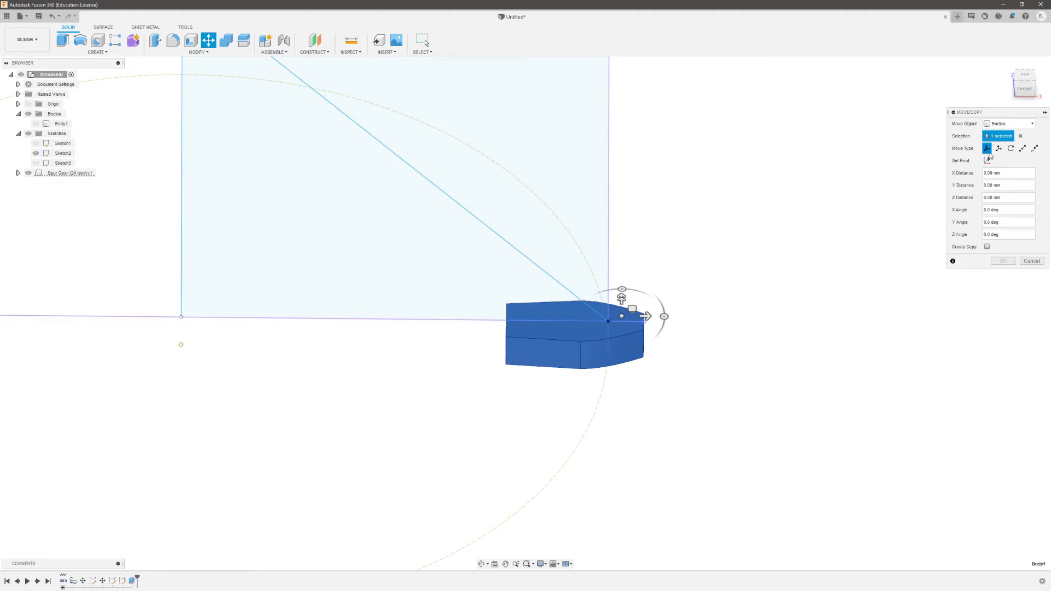
click(987, 161)
scroll(644, 312, up, 3)
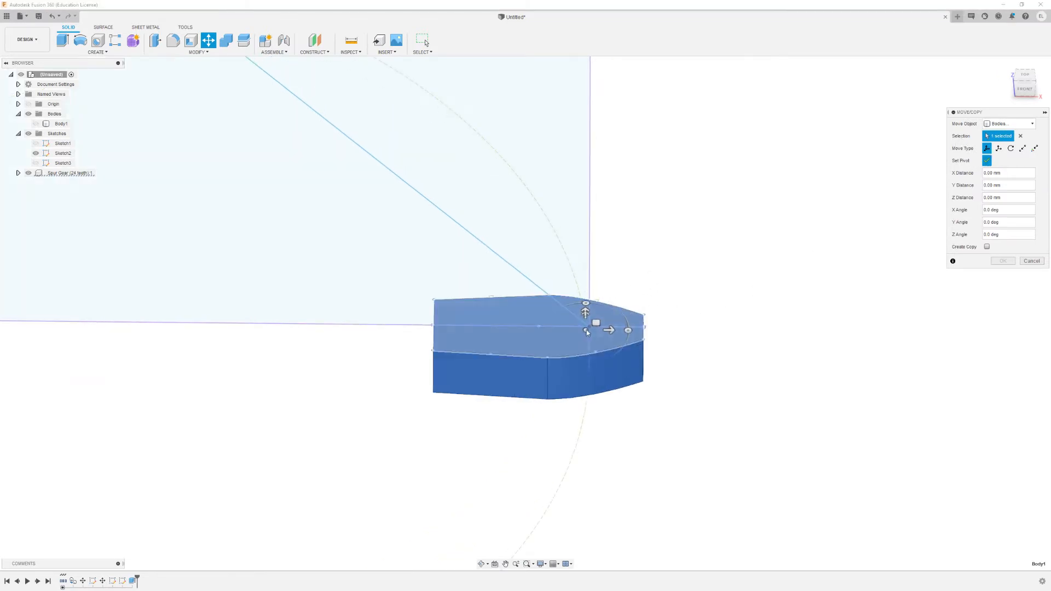
click(589, 327)
click(986, 161)
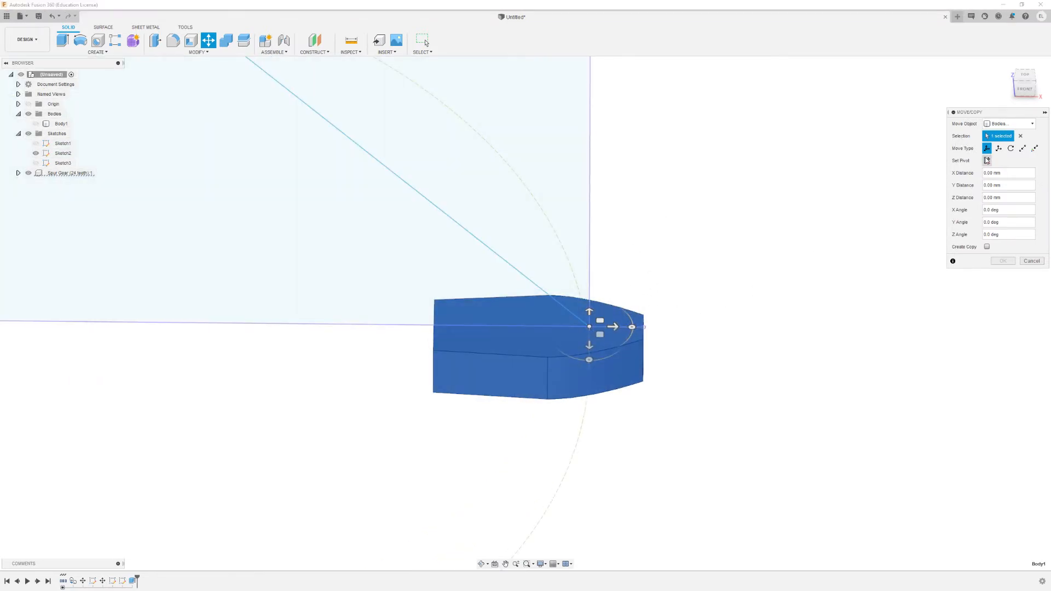
click(1025, 88)
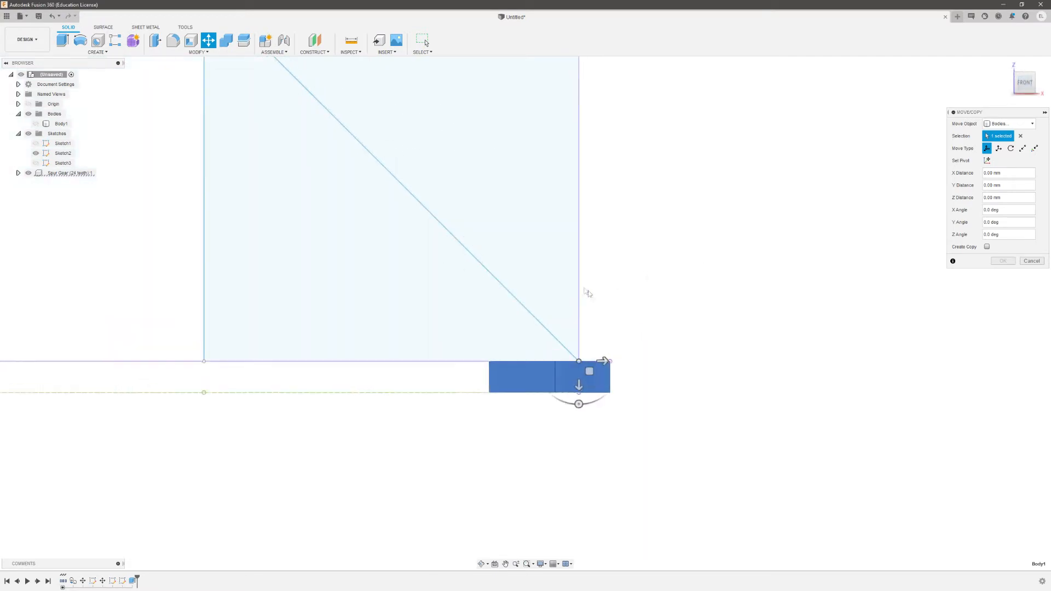
drag(618, 424, 631, 427)
scroll(631, 429, down, 3)
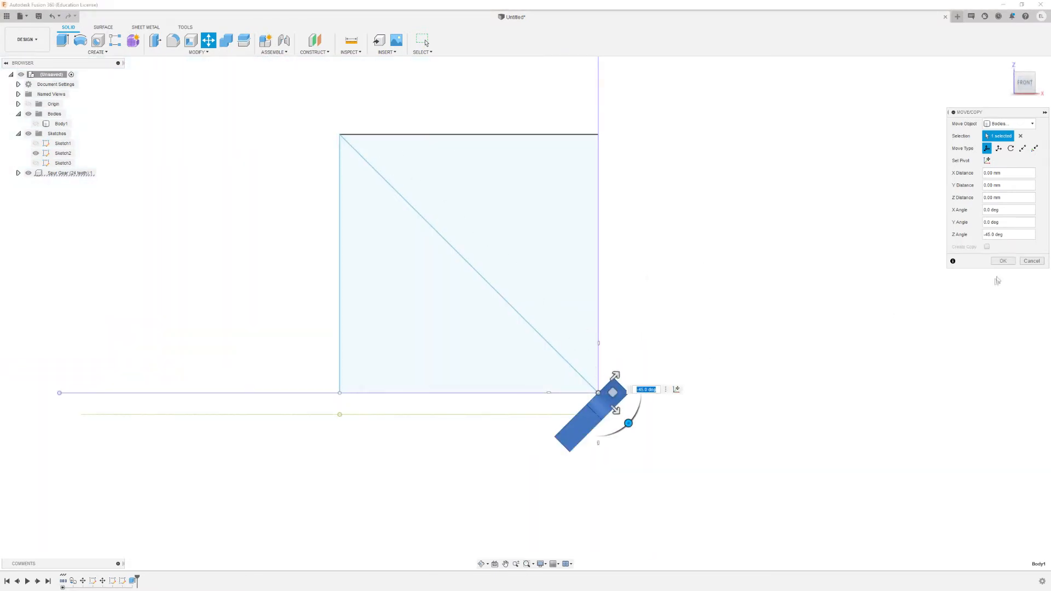
click(1002, 261)
Loft the tilted tooth's top face to the point at the upper end of the square's diagonal, as a new body.
drag(1022, 86, 1027, 97)
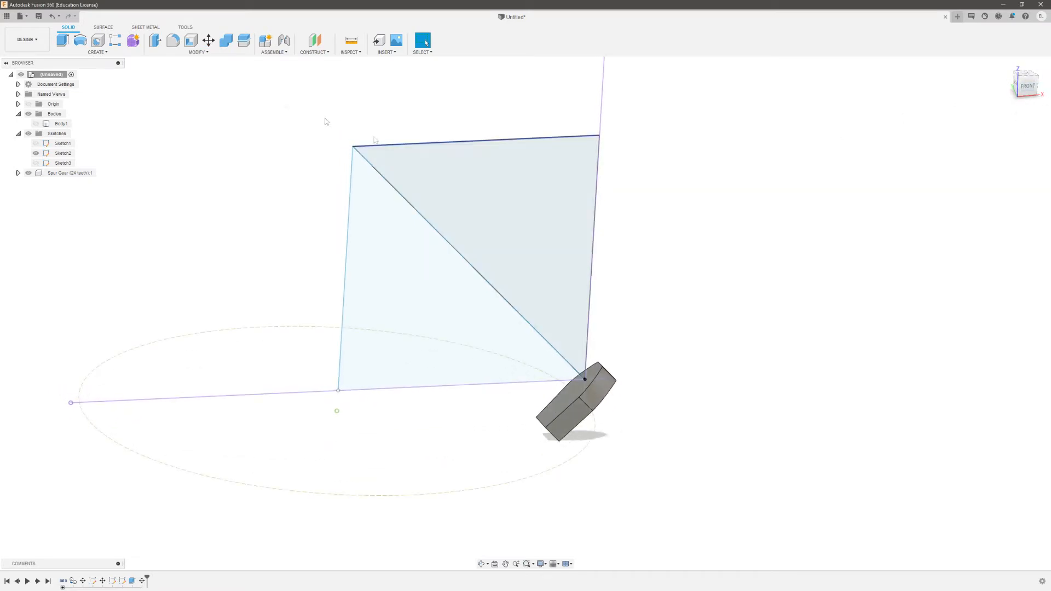
click(90, 53)
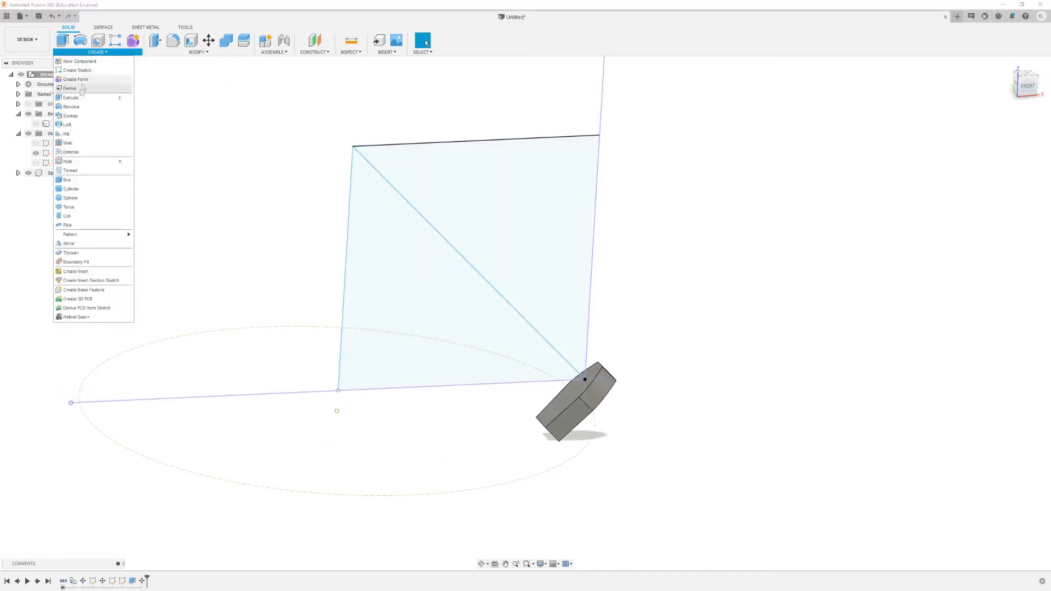
click(74, 126)
click(571, 399)
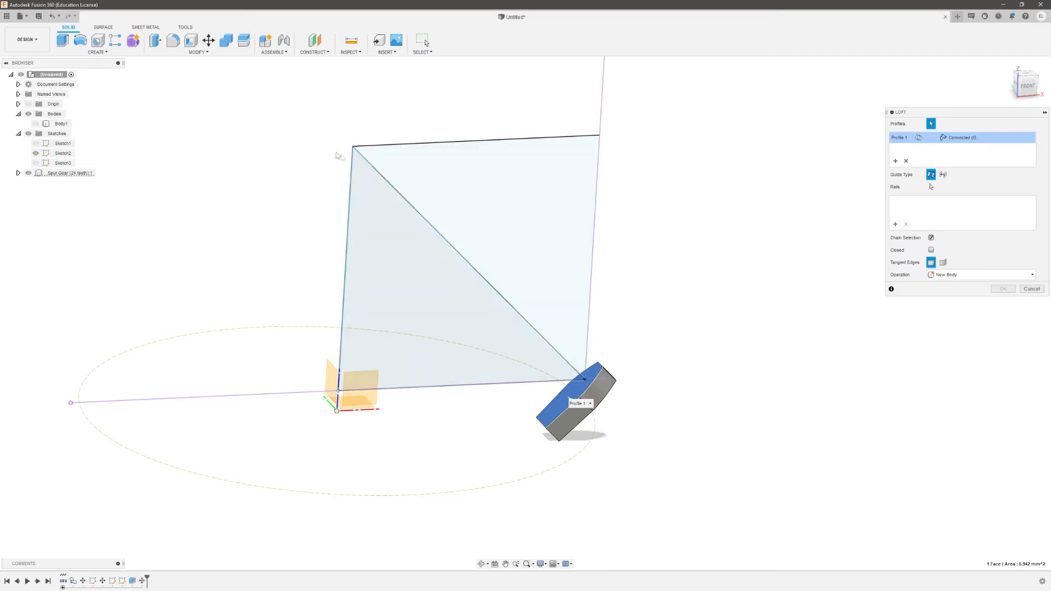
click(353, 147)
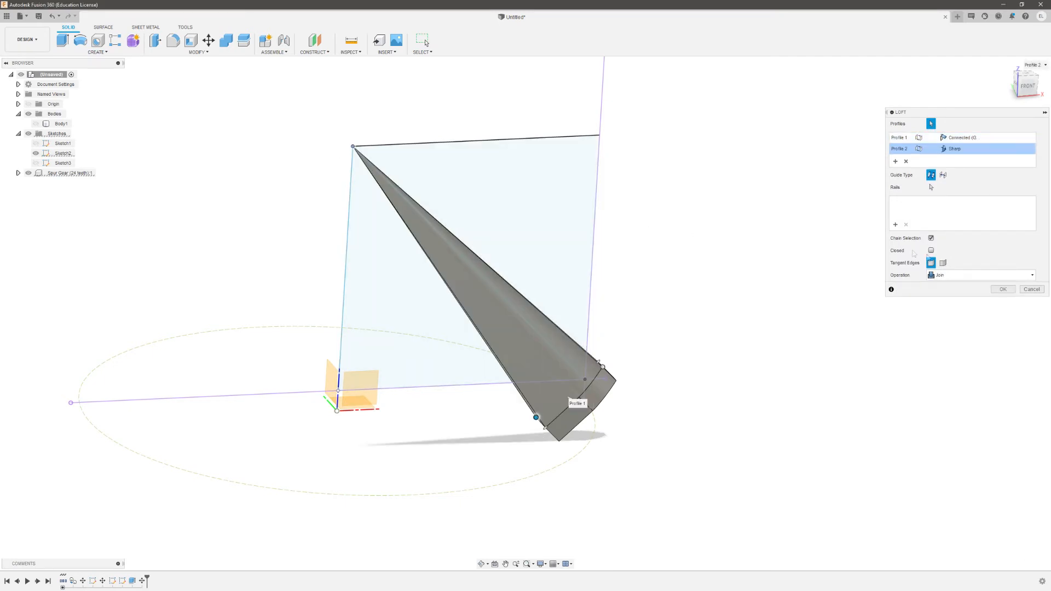
click(957, 277)
click(951, 313)
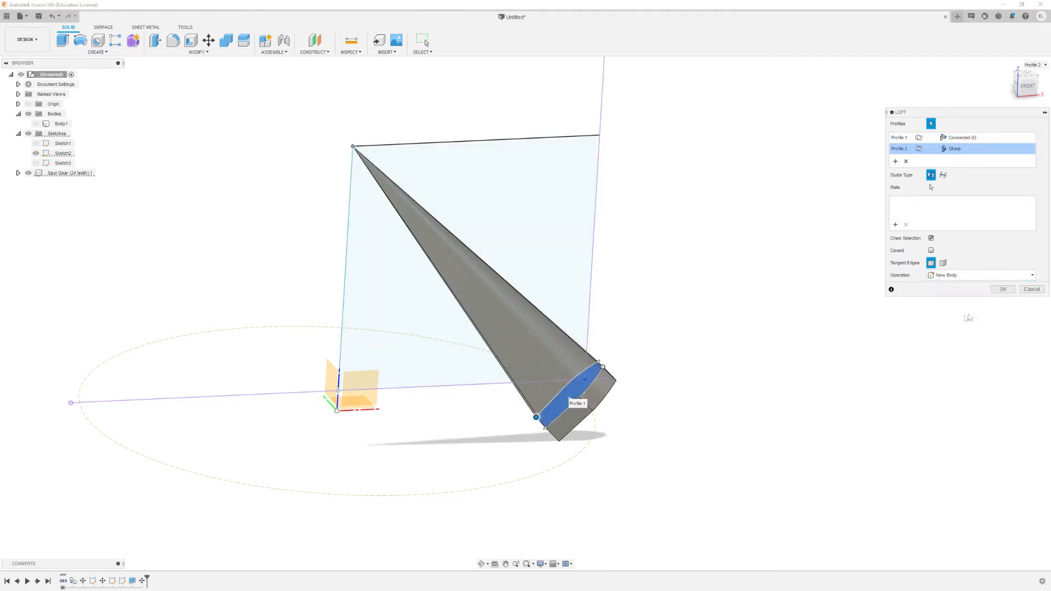
click(1003, 289)
Hide the original tooth body inside the Spur Gear component, leaving only the lofted tooth shown.
click(604, 398)
click(19, 182)
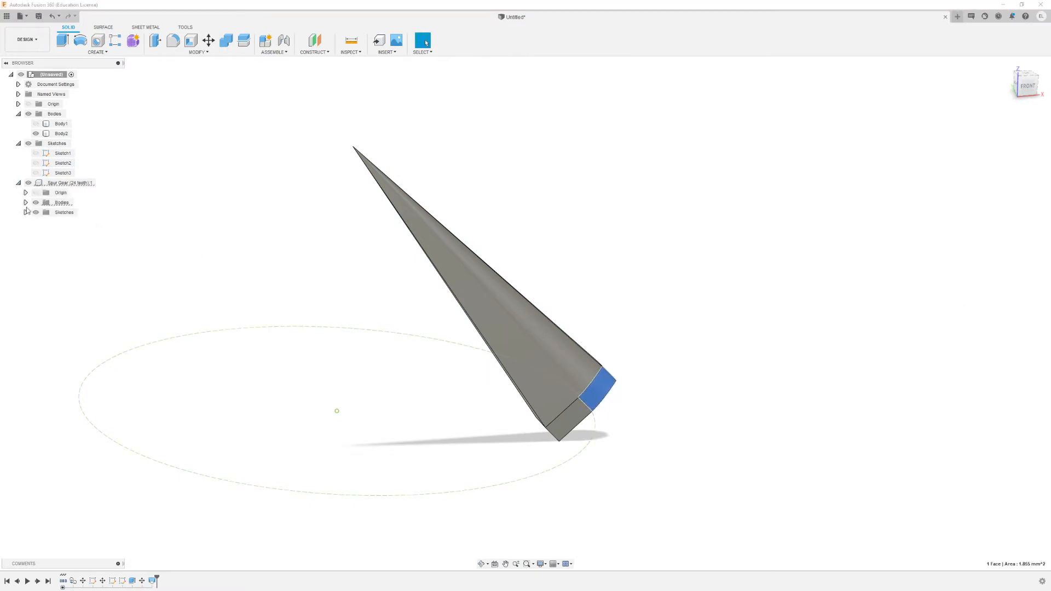
click(42, 213)
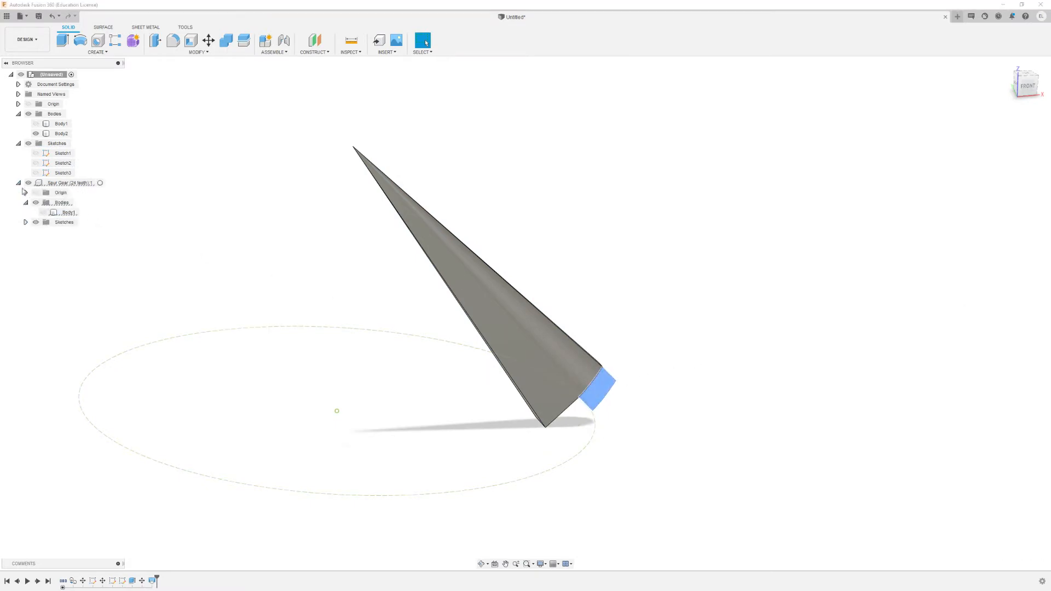
click(19, 183)
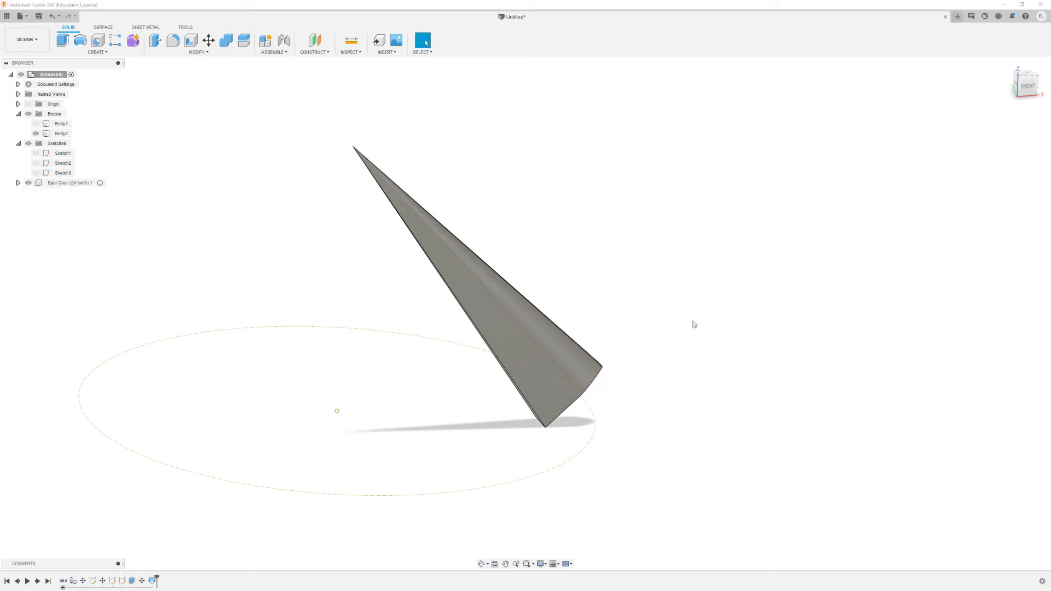
Show Sketch2 and circular-pattern the lofted tooth body around its vertical centre line, with a full spacing and 24 instances.
scroll(518, 216, down, 2)
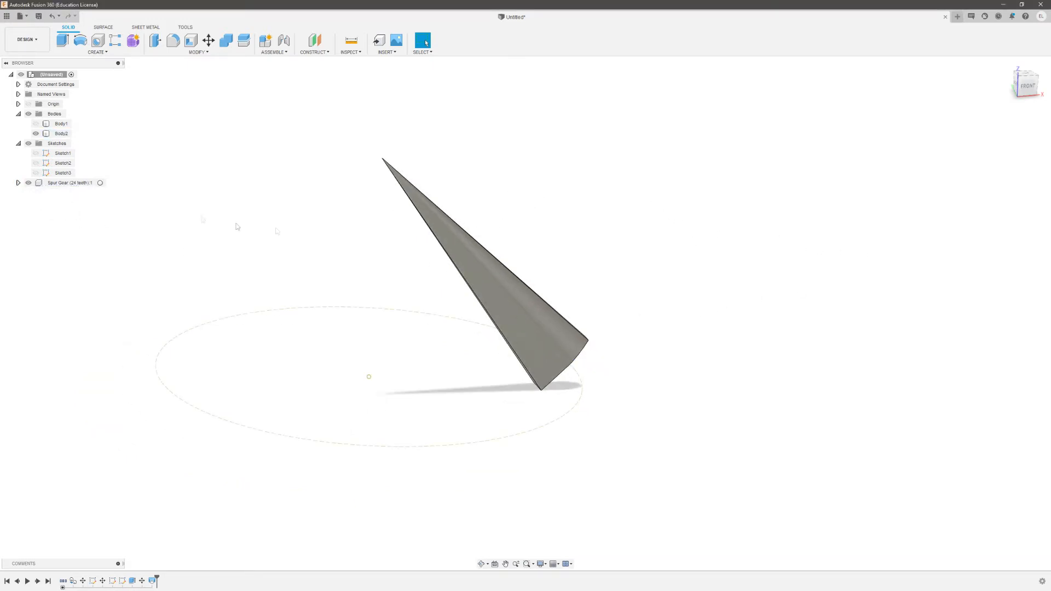
click(35, 163)
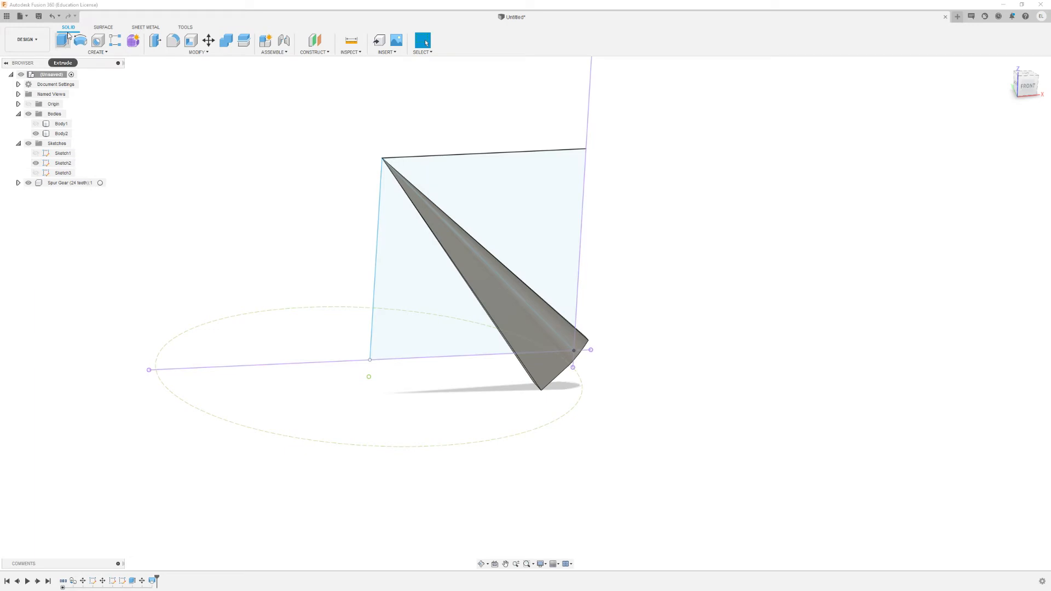
click(82, 52)
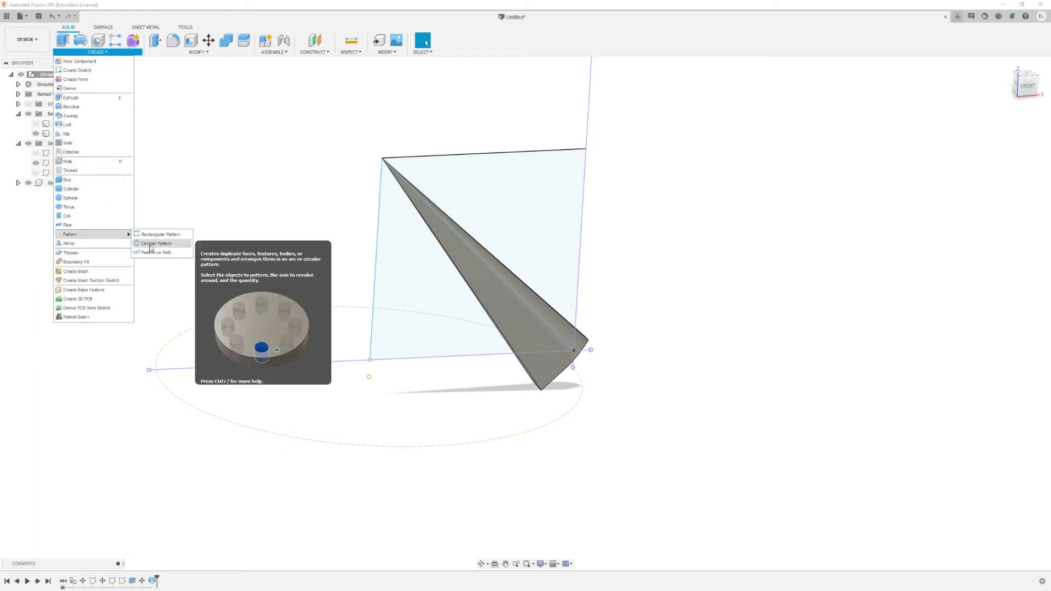
click(151, 244)
click(472, 253)
click(1009, 148)
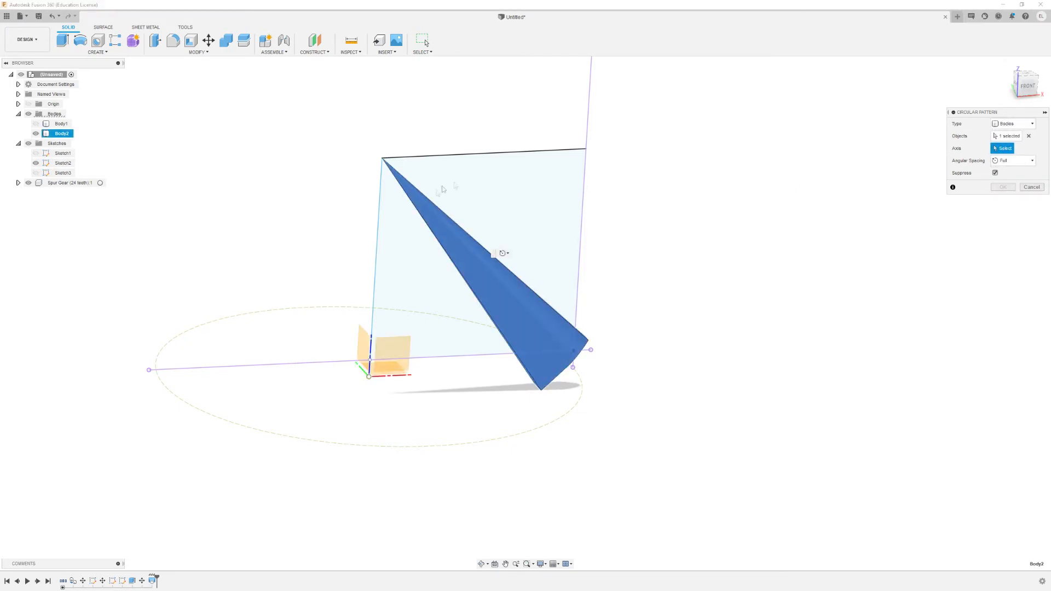
click(377, 267)
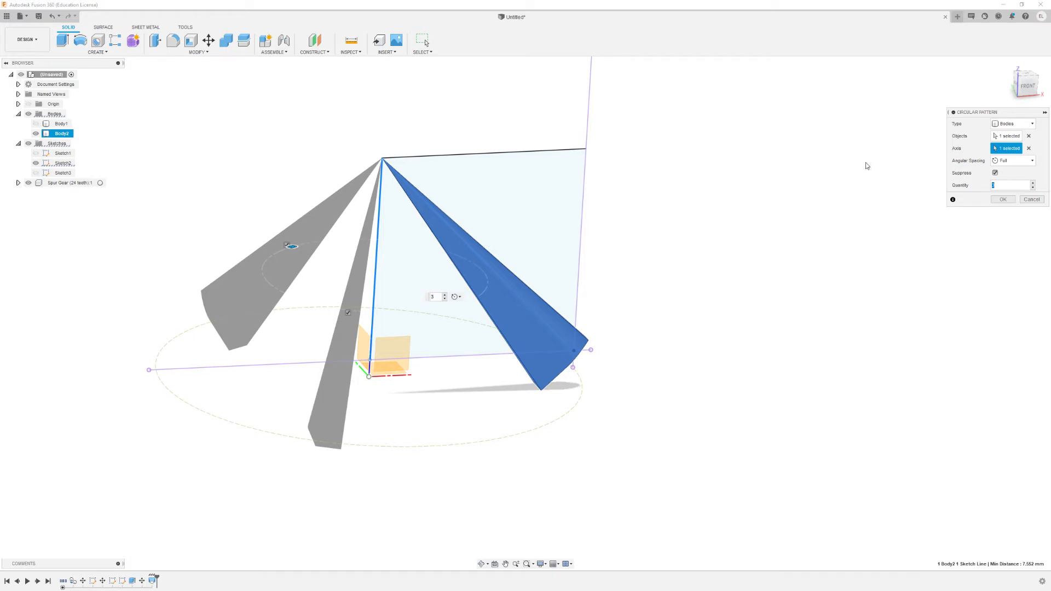
click(1004, 200)
Start a new sketch on the vertical front plane through the centre of the tooth ring.
drag(1028, 86, 1012, 107)
shift+middle_drag(526, 328, 536, 306)
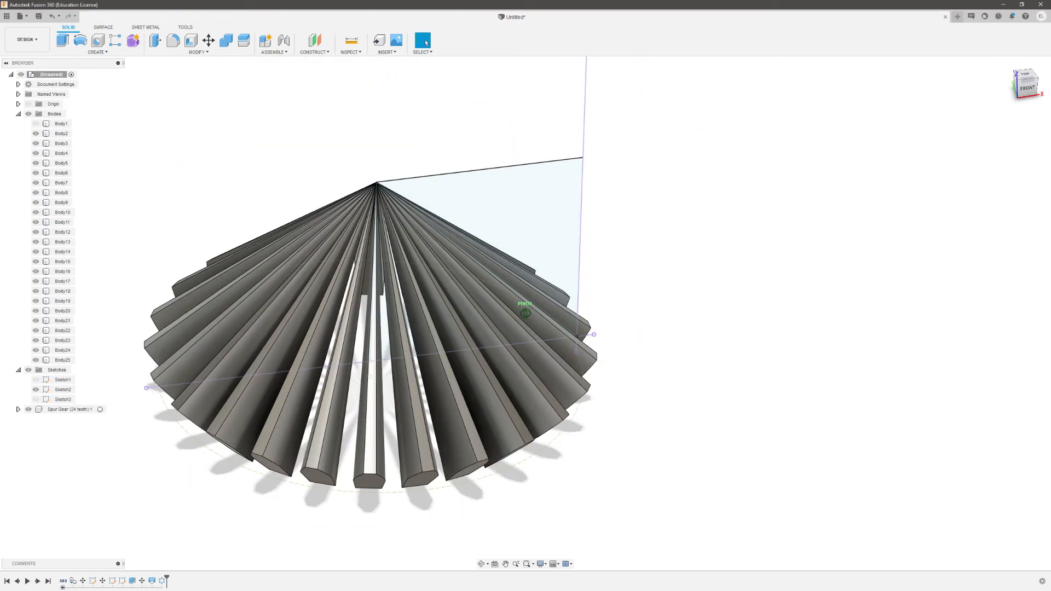
click(1027, 87)
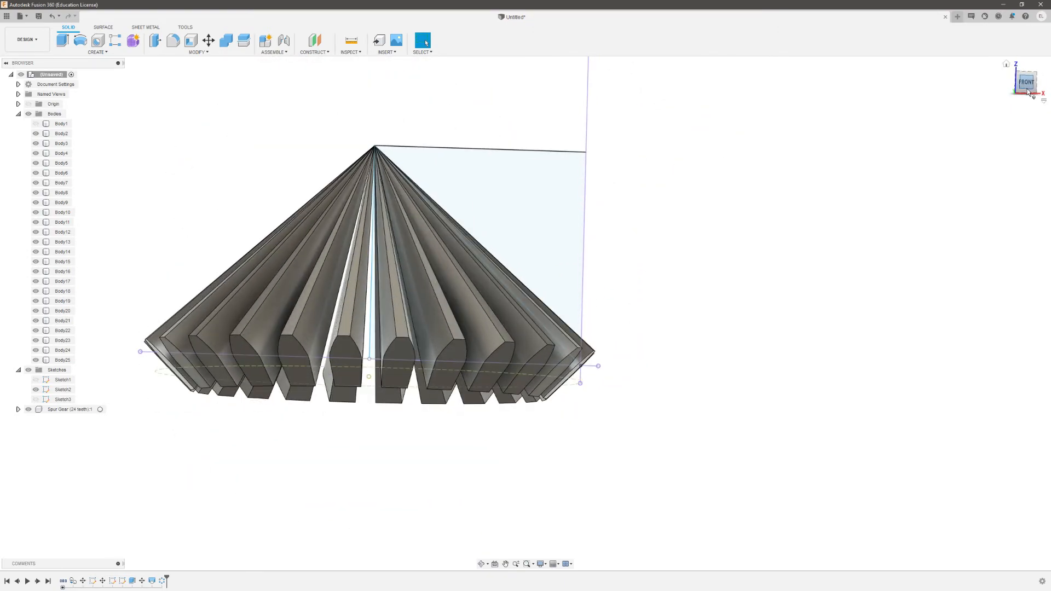
click(102, 29)
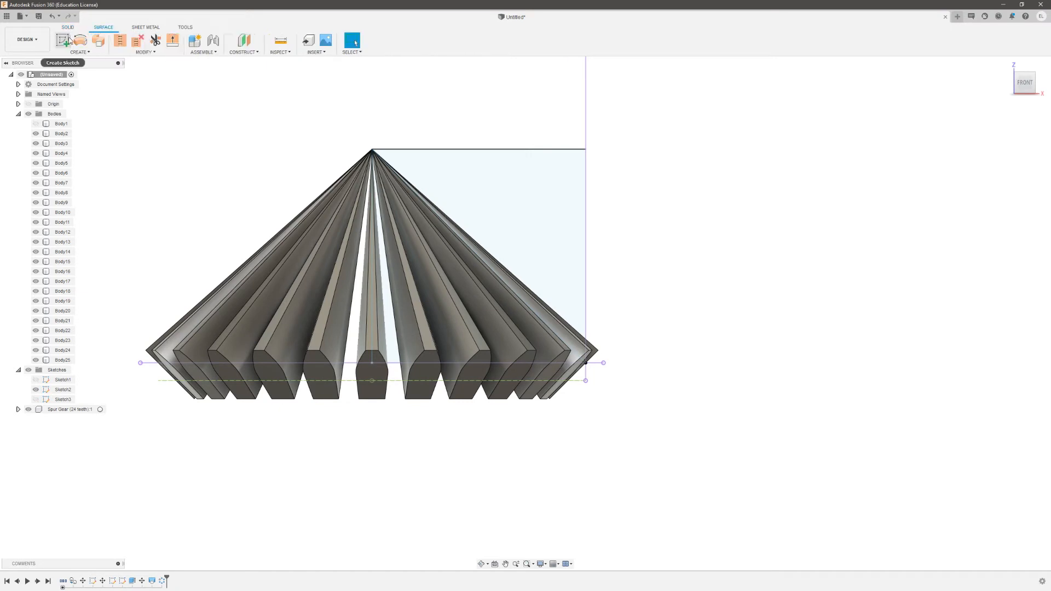
click(392, 351)
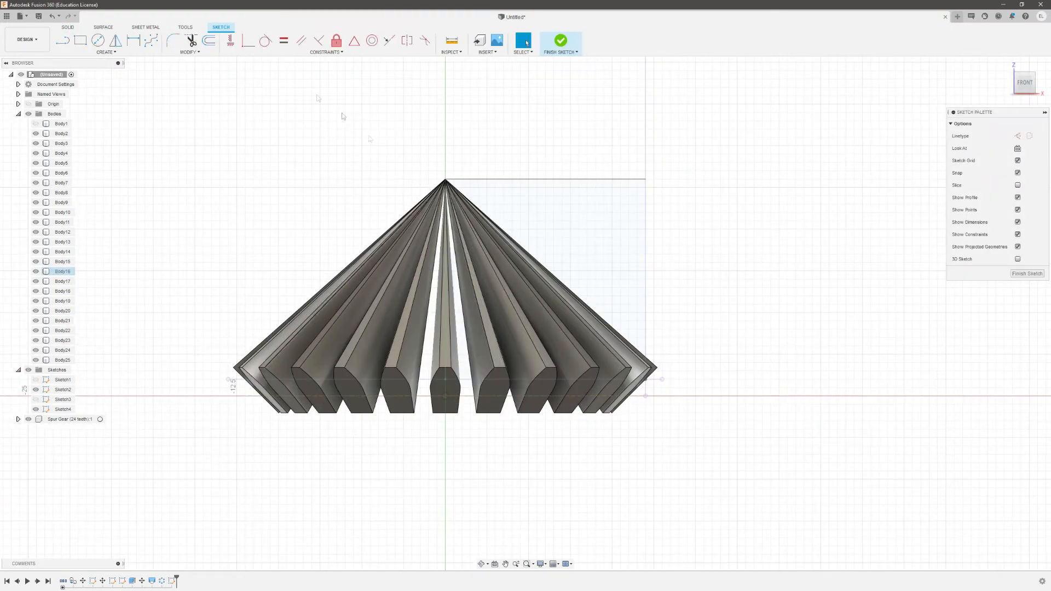
key(c)
click(445, 180)
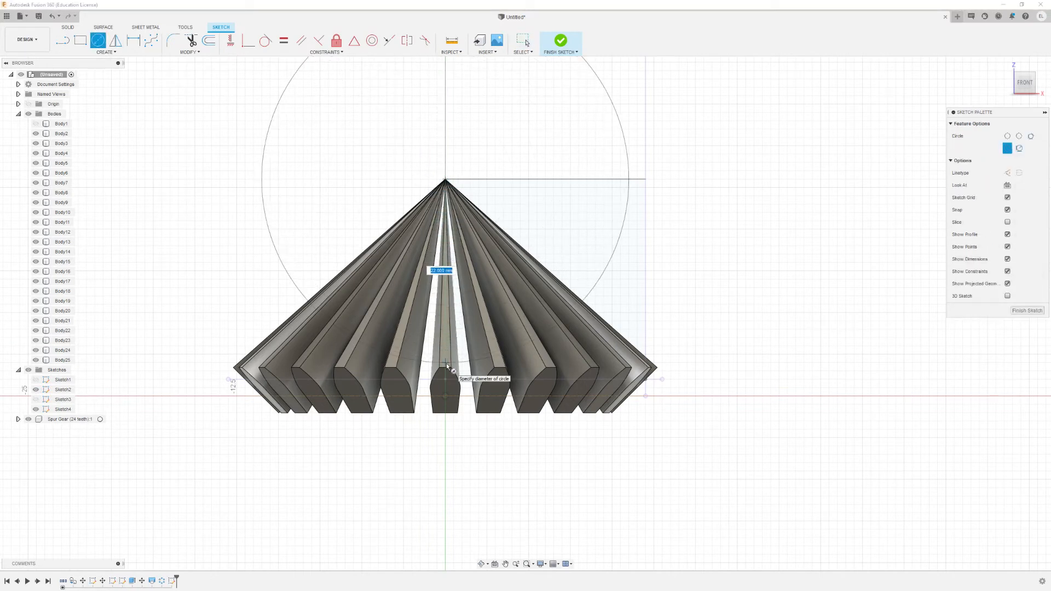
key(Escape)
Sketch a closed cutting profile with a 135° line crossing the teeth, a base to the centre axis, and an edge rising past the apex.
key(l)
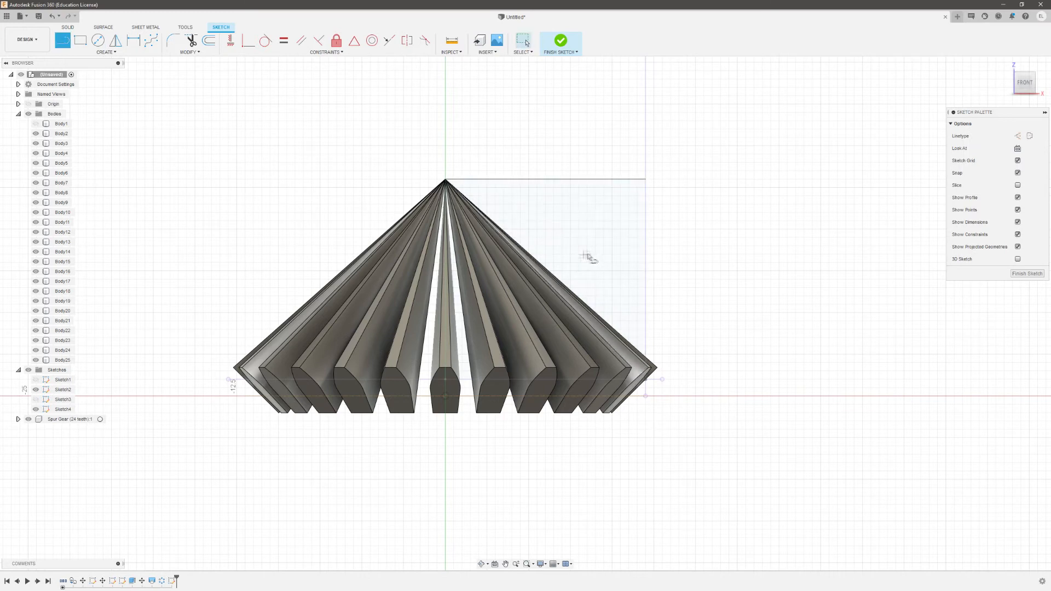
click(607, 264)
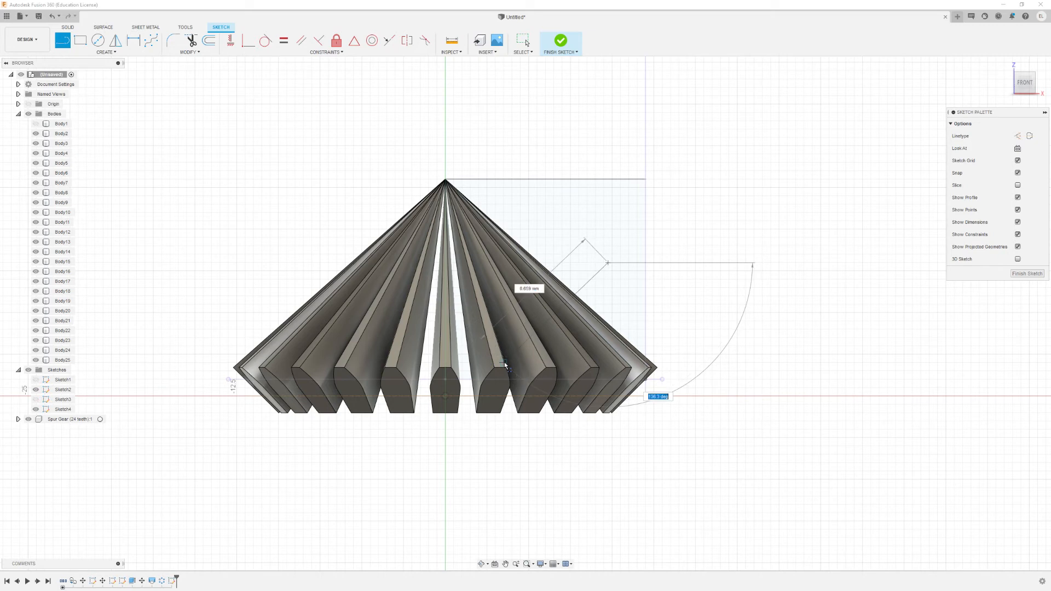
key(Return)
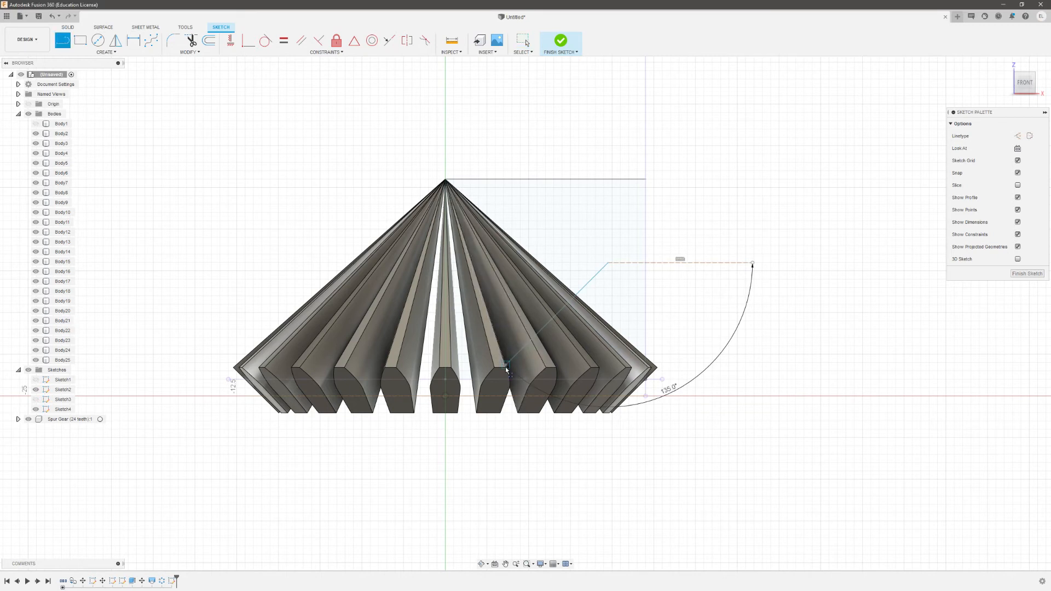
click(445, 364)
click(445, 154)
click(608, 263)
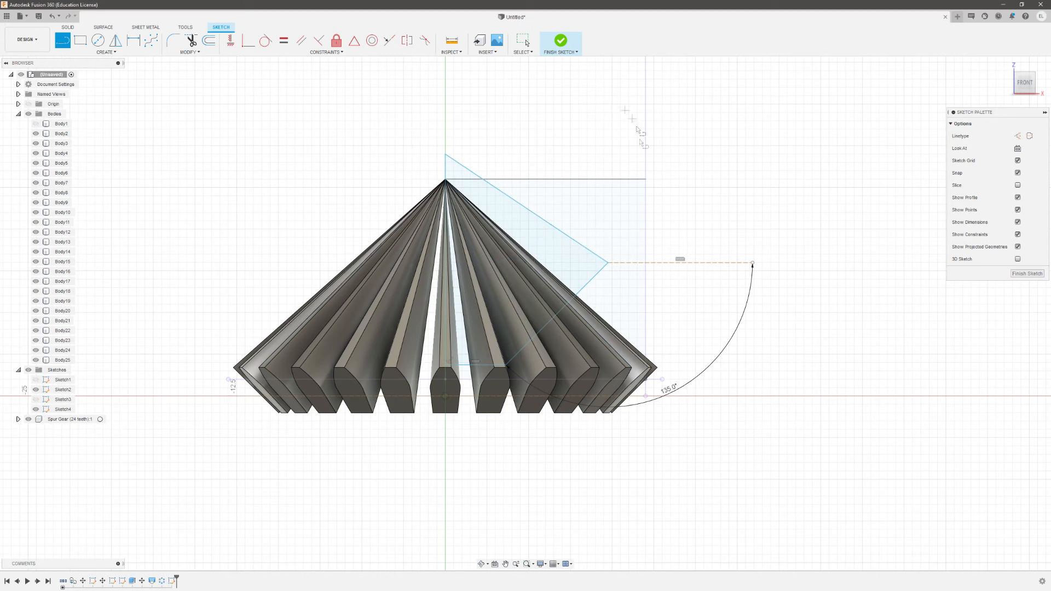
click(563, 45)
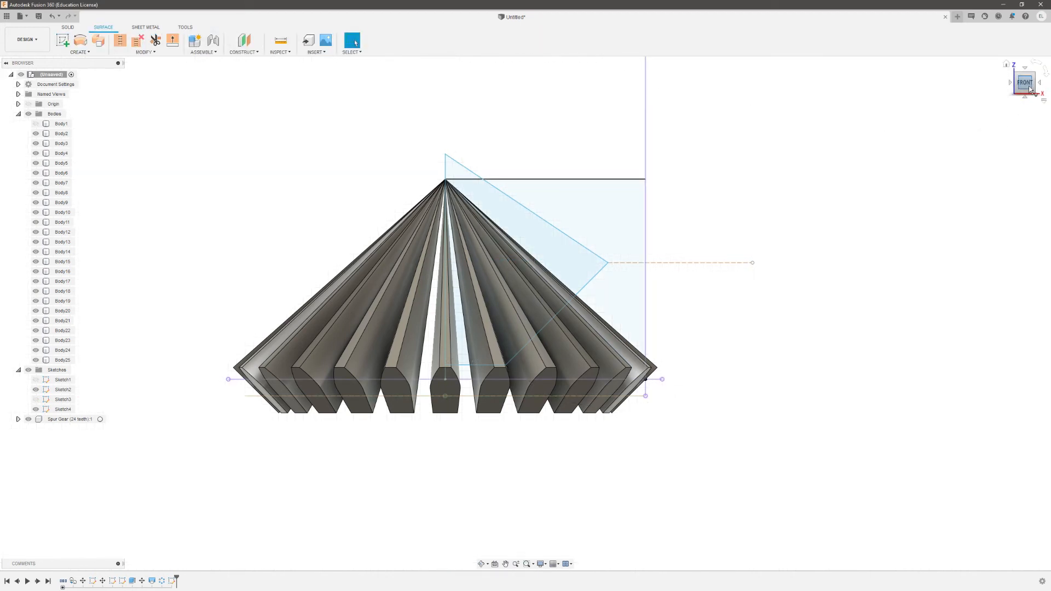
Revolve the closed profile 360° about its vertical centre-axis line as a cut to remove the inner tips of all the teeth.
drag(1026, 82, 1021, 95)
click(67, 27)
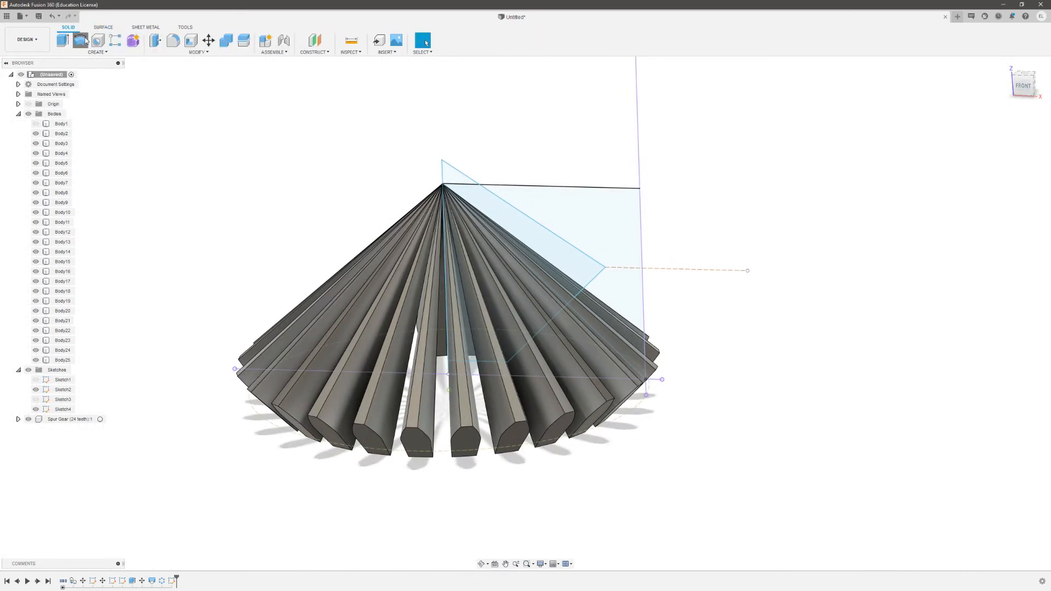
click(80, 40)
click(449, 173)
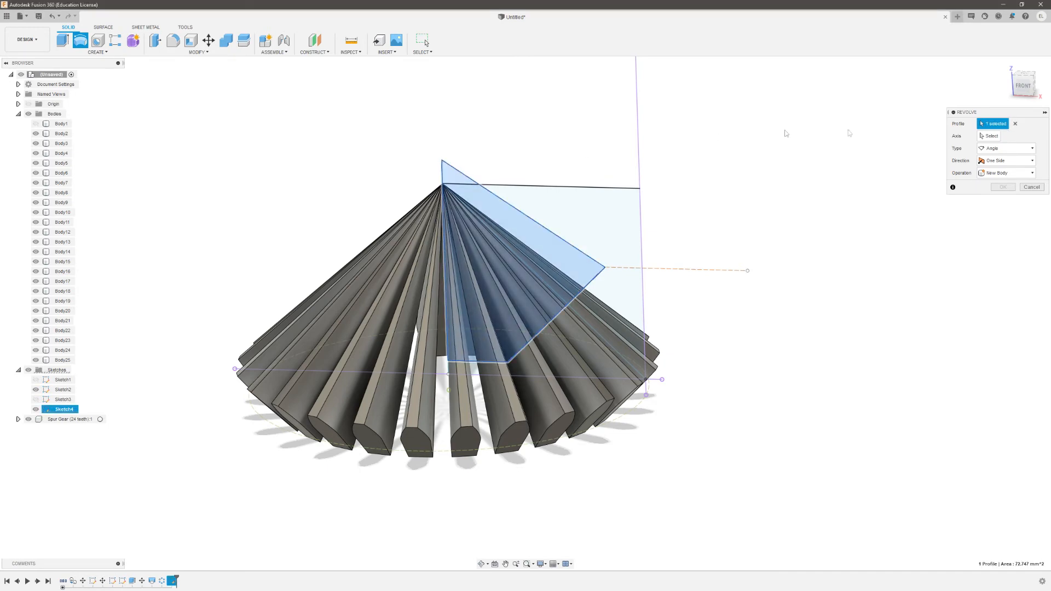
click(992, 136)
click(444, 178)
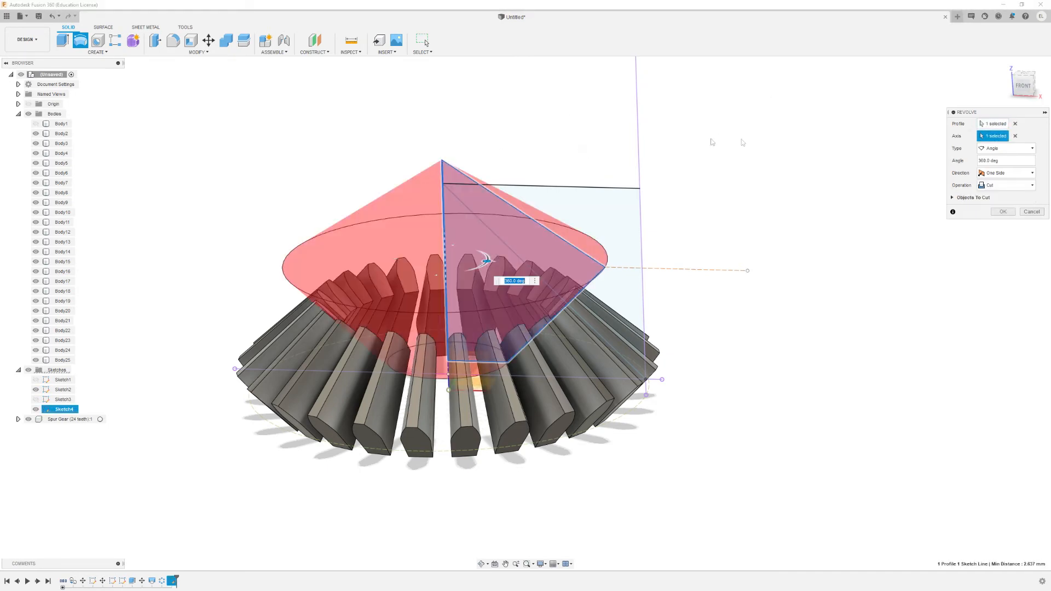
click(1003, 214)
Start another sketch on the front origin plane through the centre of the trimmed tooth ring.
shift+middle_drag(525, 313, 528, 356)
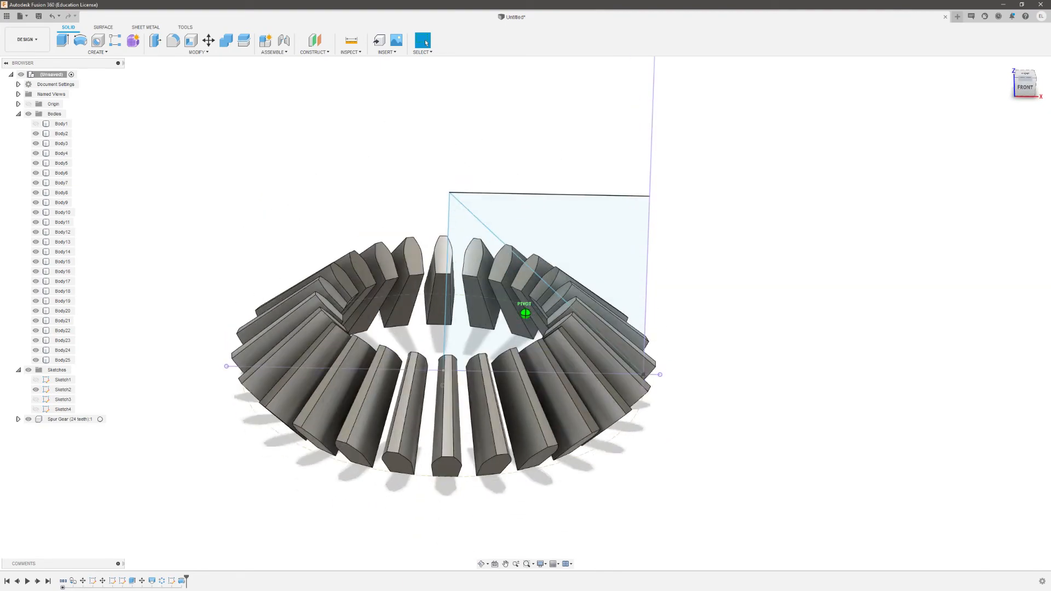
click(103, 27)
click(63, 41)
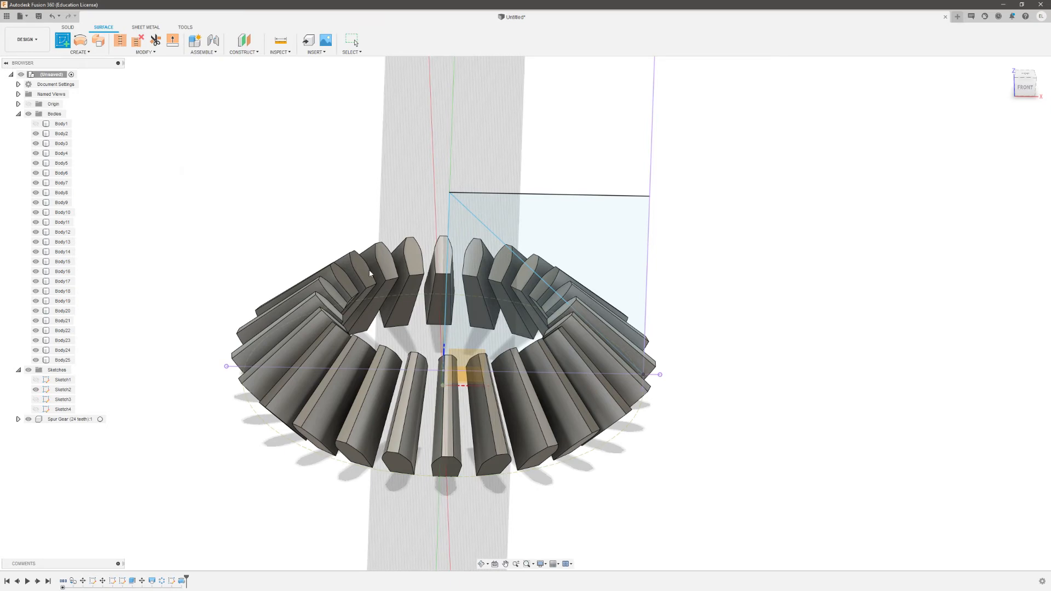
click(462, 381)
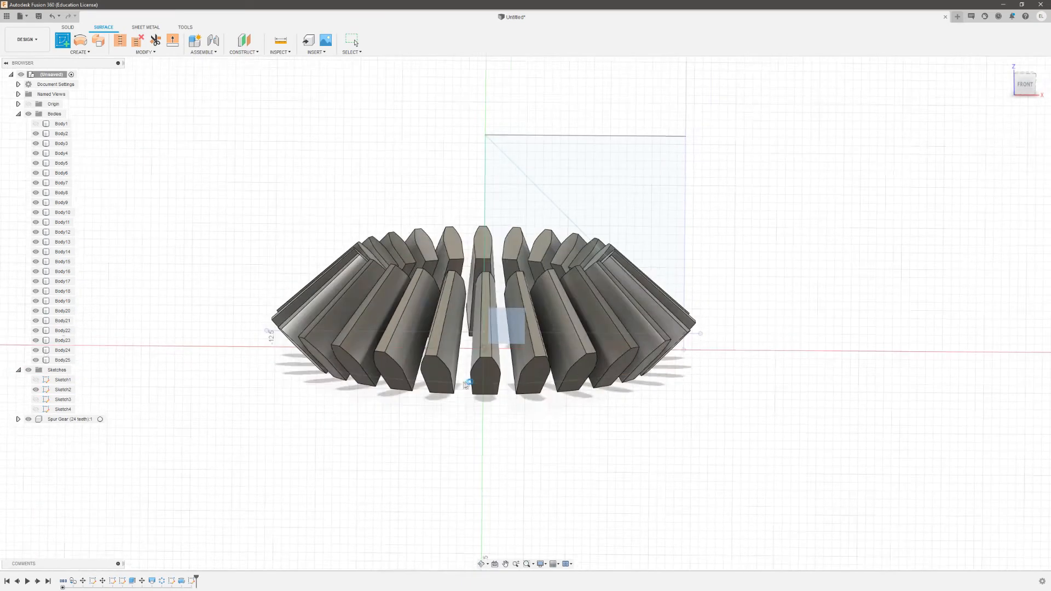
Enable Slice in the sketch and draw a horizontal line from the centre axis to the inner root corner of the sectioned tooth.
click(1018, 185)
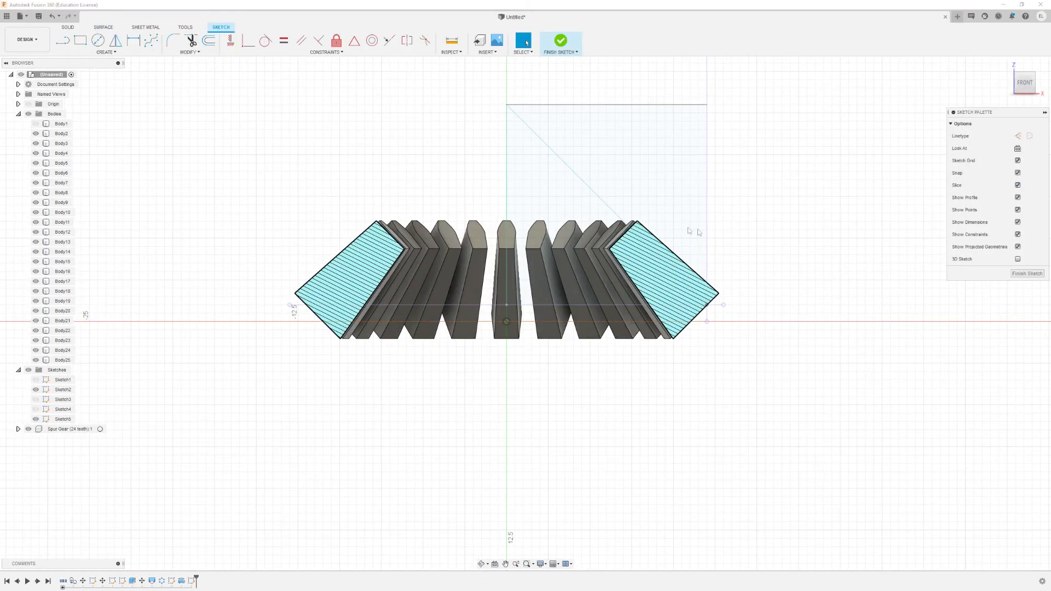
scroll(709, 206, up, 3)
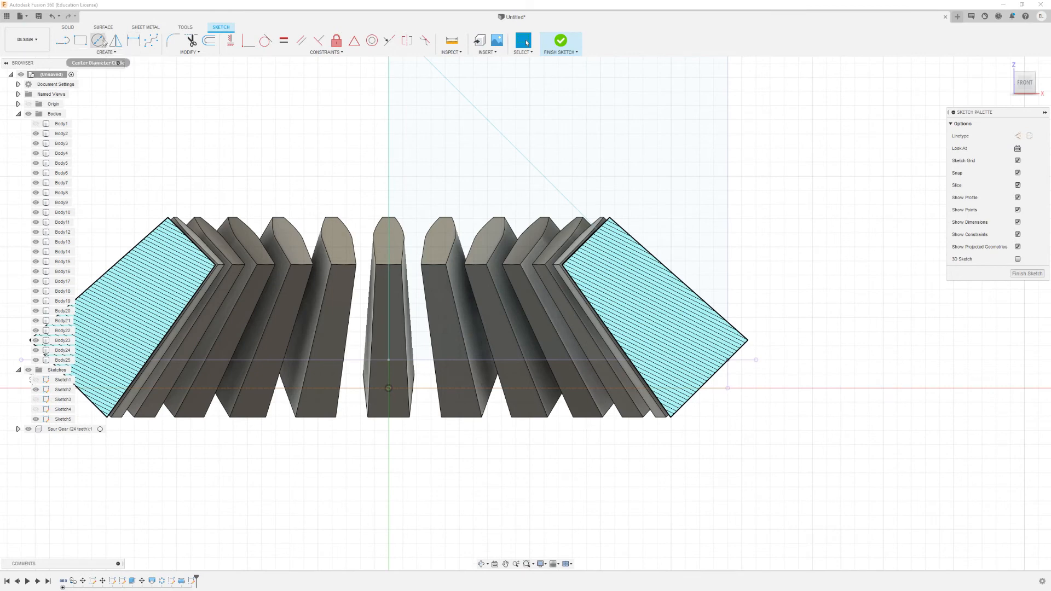
scroll(369, 270, up, 3)
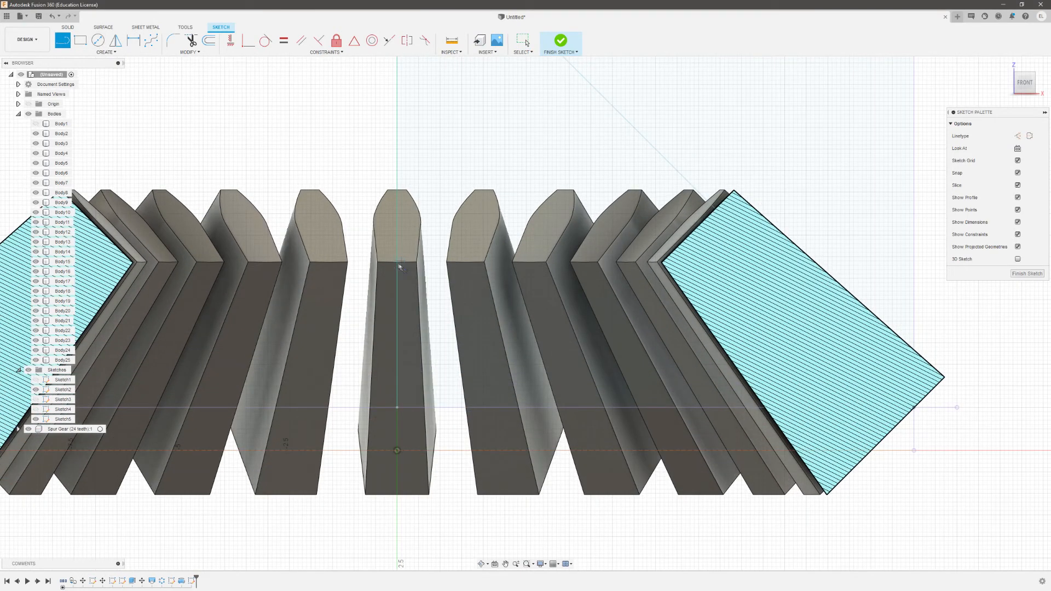
scroll(397, 258, up, 3)
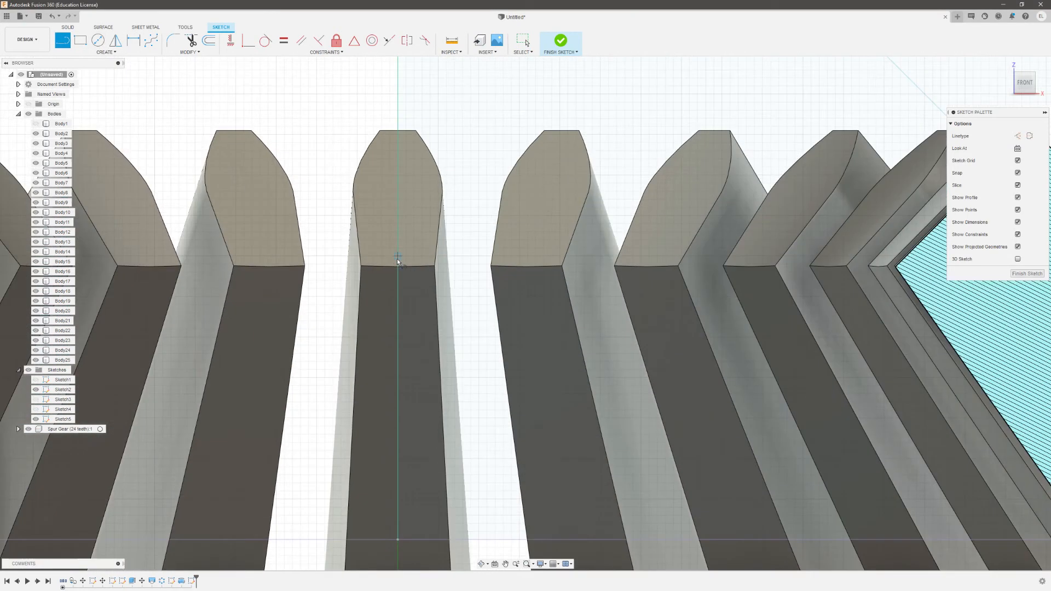
click(398, 266)
scroll(307, 271, down, 3)
scroll(619, 269, up, 3)
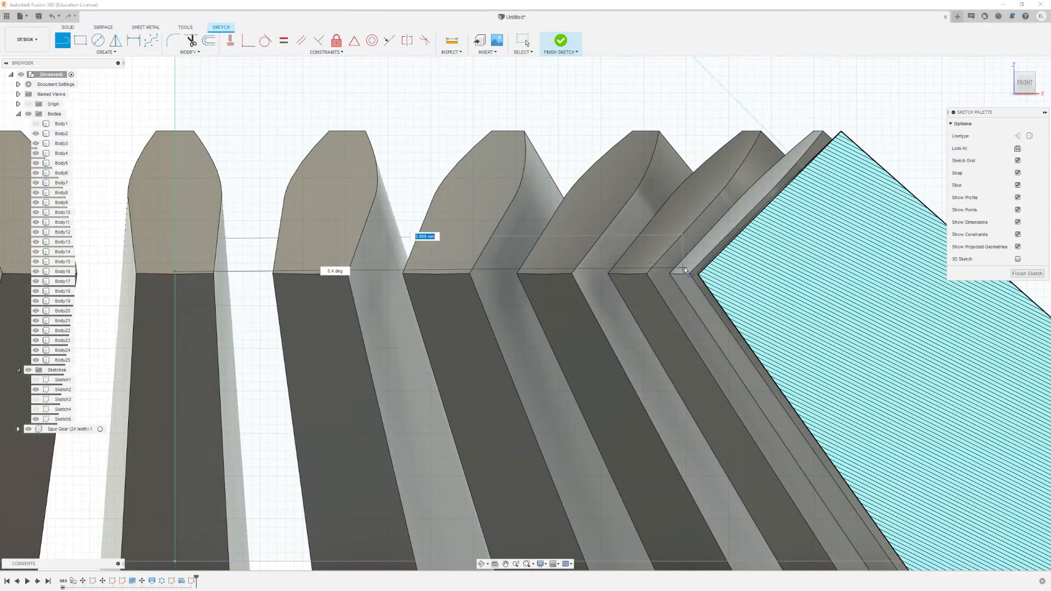
scroll(639, 260, down, 5)
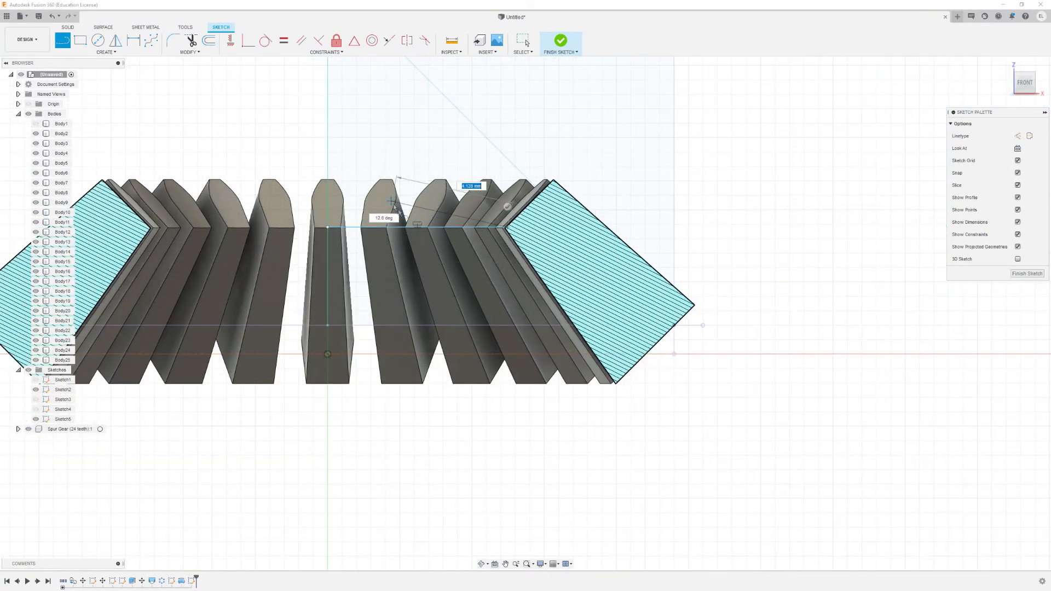
scroll(605, 382, up, 5)
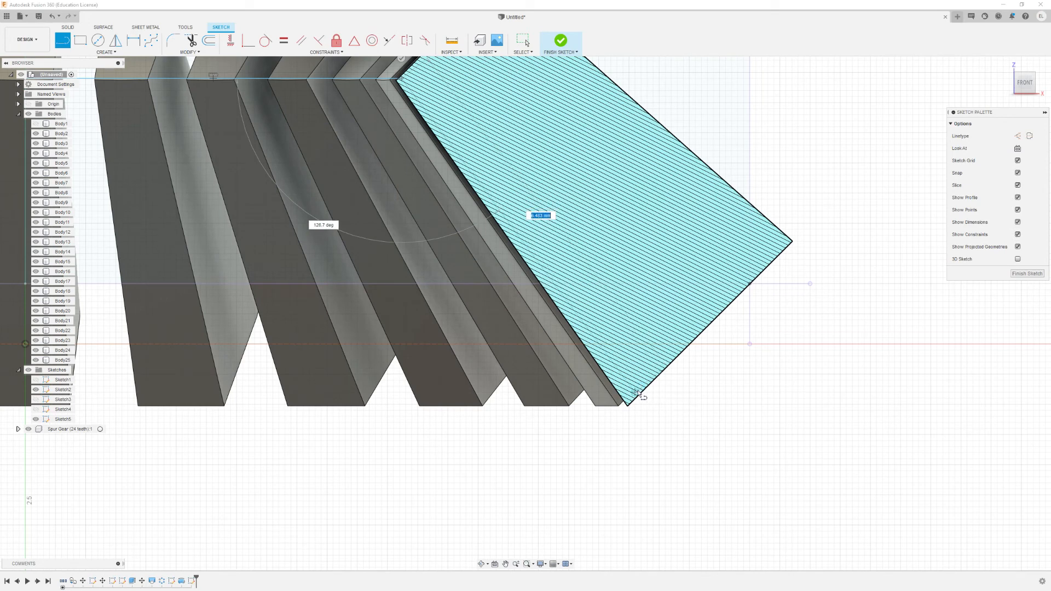
Close the hub profile with a line along the tooth root, a short vertical edge and a base to the centre axis, then finish the sketch.
click(629, 404)
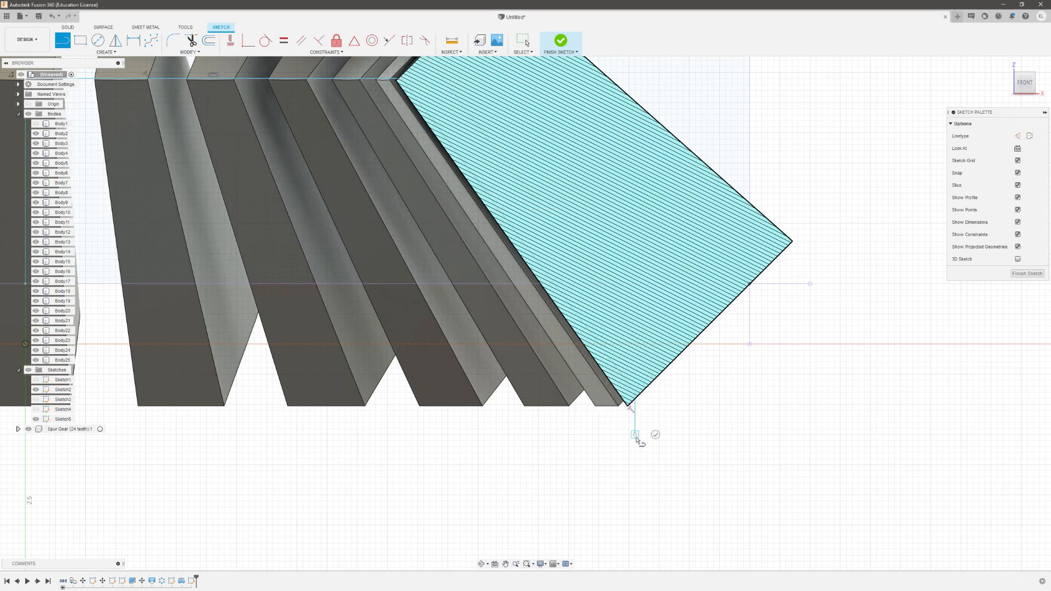
scroll(635, 432, down, 3)
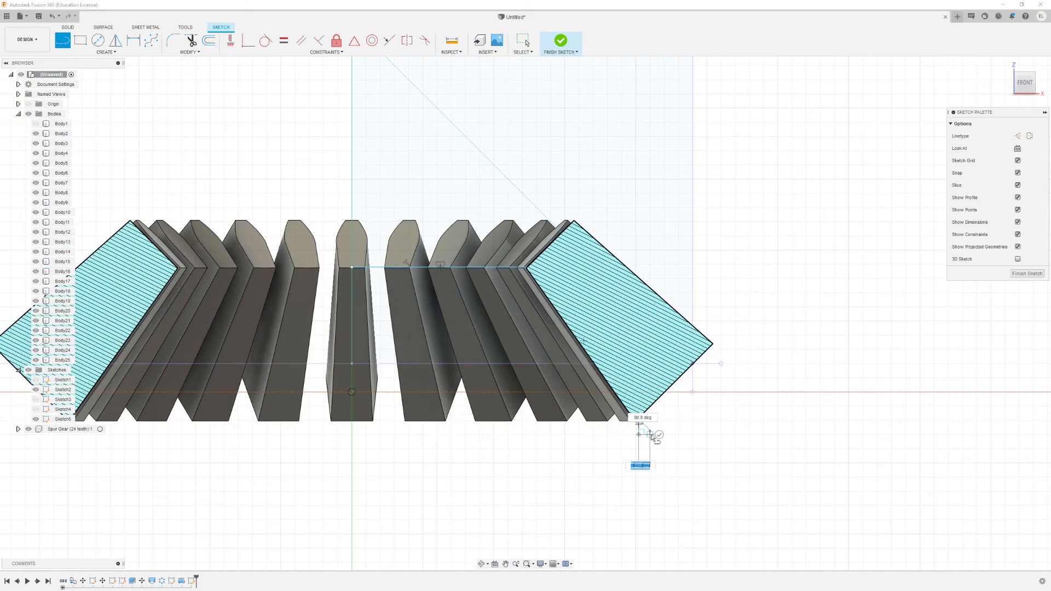
click(352, 434)
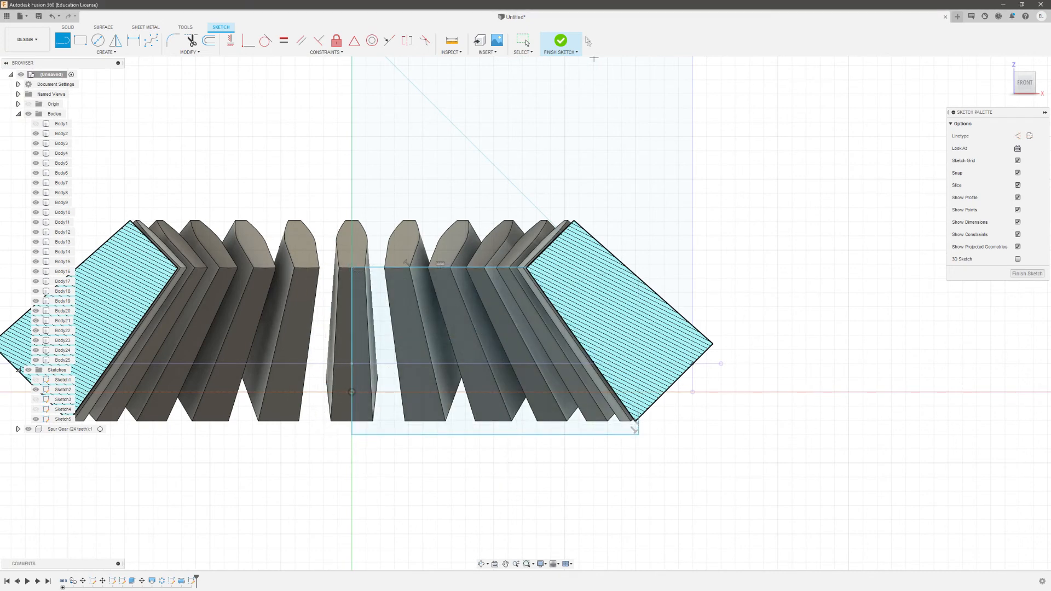
click(559, 42)
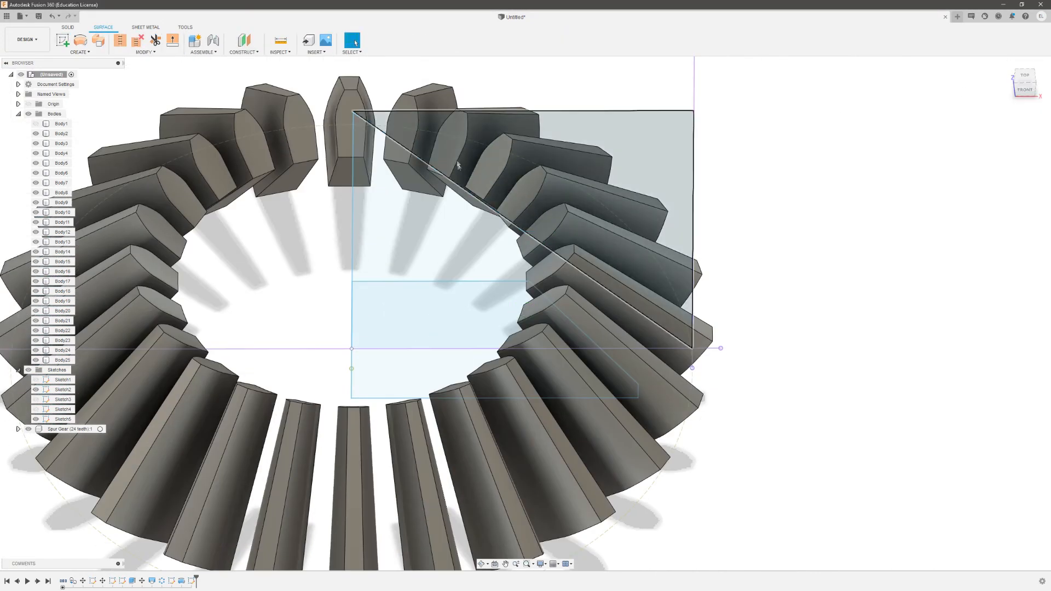
Revolve the hub profile 360° about the vertical centre axis, joining it to all the teeth.
click(63, 29)
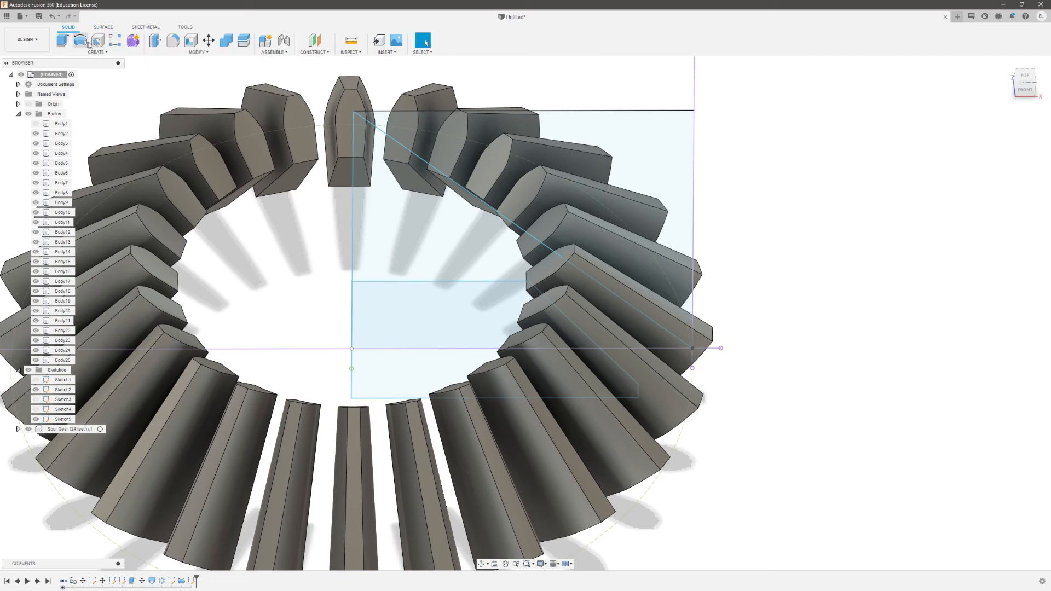
click(80, 40)
click(389, 375)
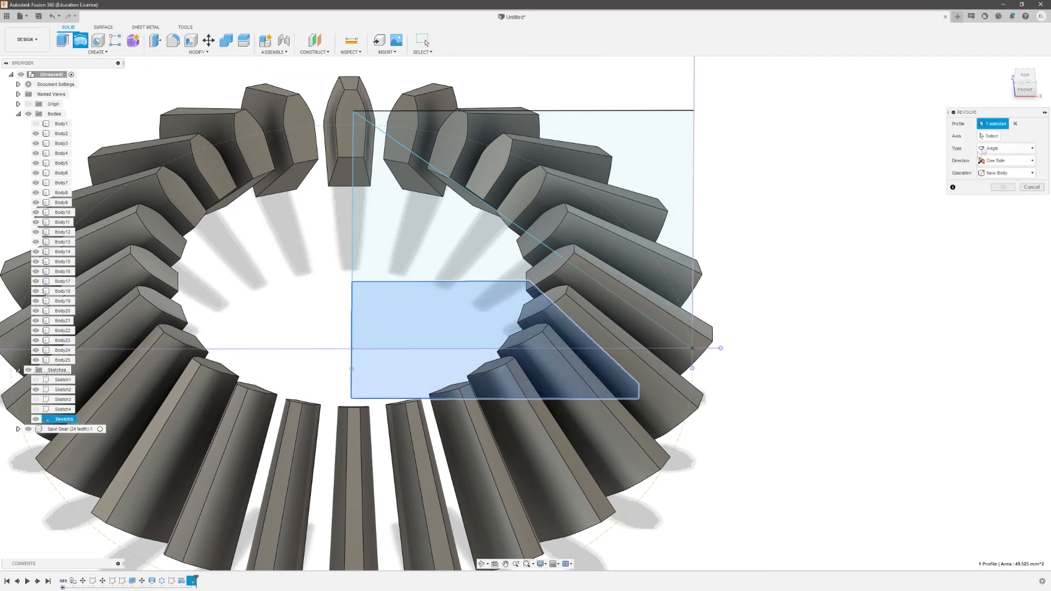
click(989, 137)
click(353, 243)
click(1006, 185)
click(994, 195)
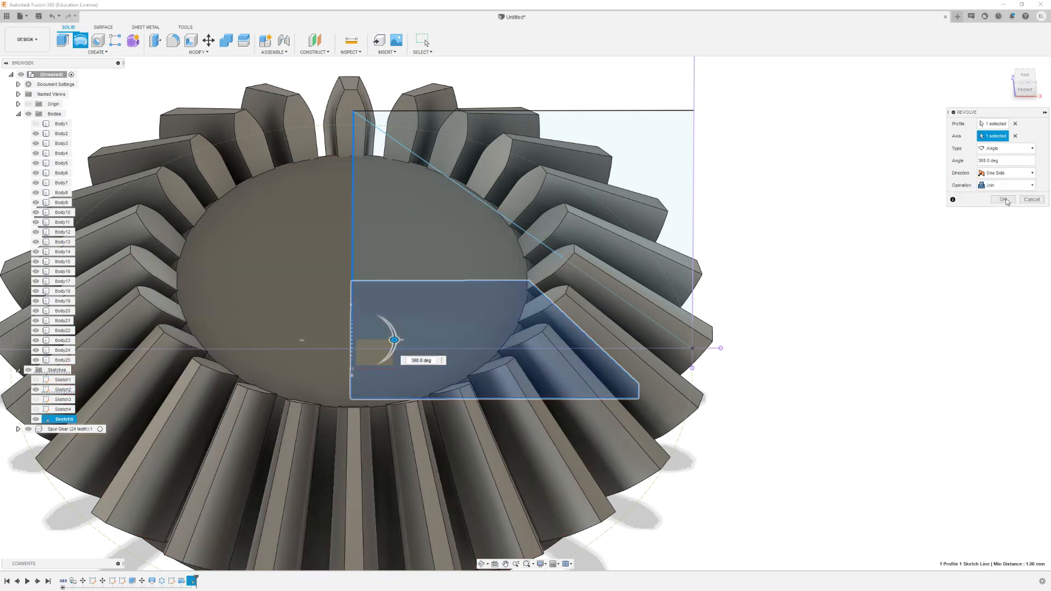
click(1003, 199)
Start moving the joined gear body with the pivot set at the apex where the diagonal line meets the centre axis.
mouse_move(1033, 96)
mouse_down()
mouse_move(1031, 143)
mouse_move(1031, 38)
mouse_move(1013, 69)
mouse_up()
mouse_move(602, 340)
shift+middle_down()
mouse_move(613, 273)
mouse_move(605, 298)
mouse_move(580, 202)
mouse_move(591, 120)
mouse_move(574, 219)
mouse_move(602, 301)
mouse_move(591, 170)
mouse_move(613, 219)
mouse_move(652, 260)
shift+middle_up()
scroll(654, 257, down, 3)
scroll(728, 145, up, 1)
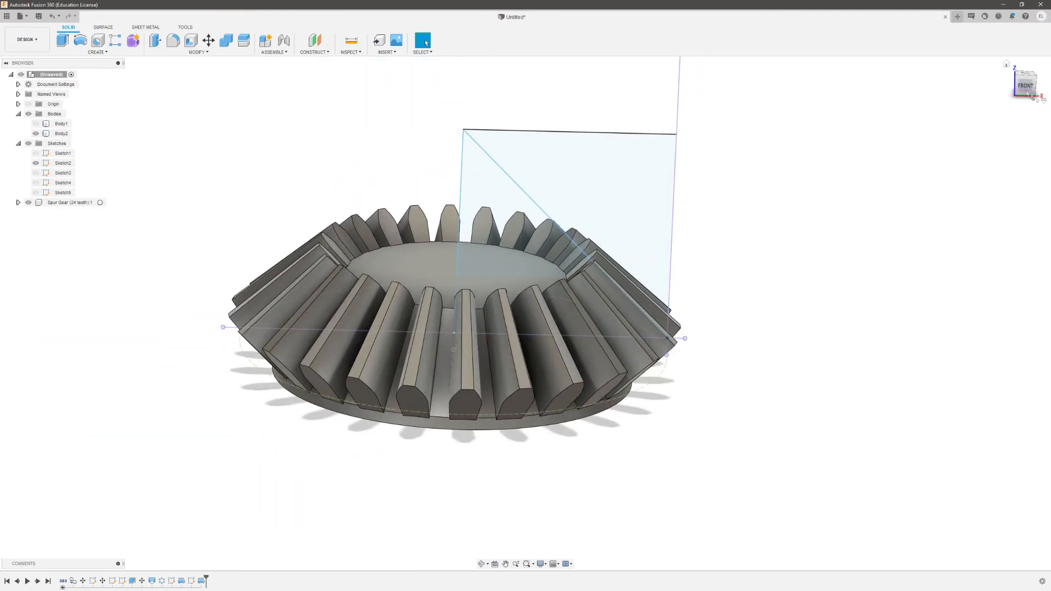
click(1025, 86)
click(209, 46)
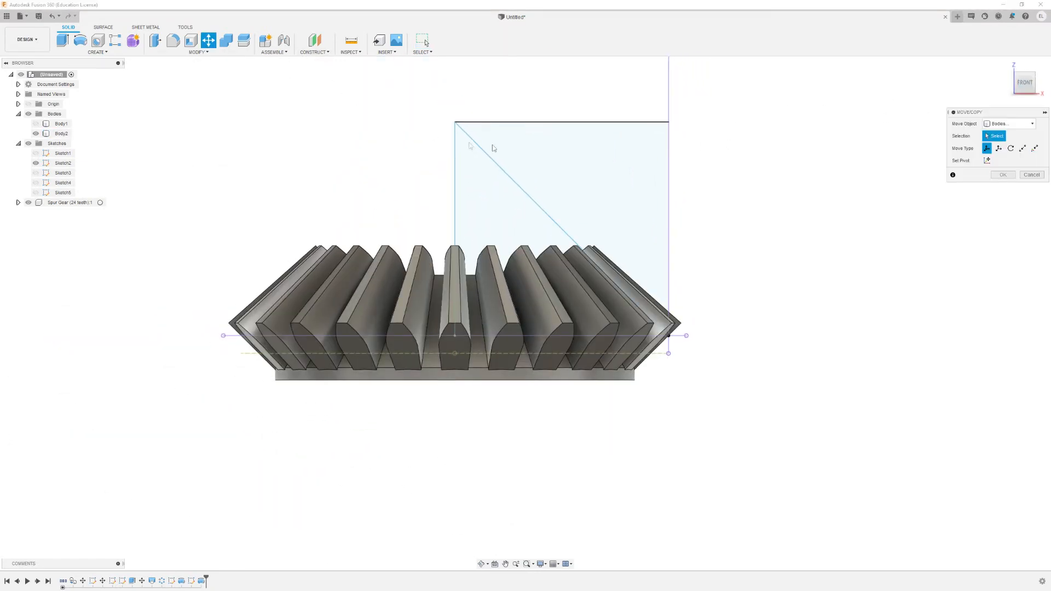
click(509, 316)
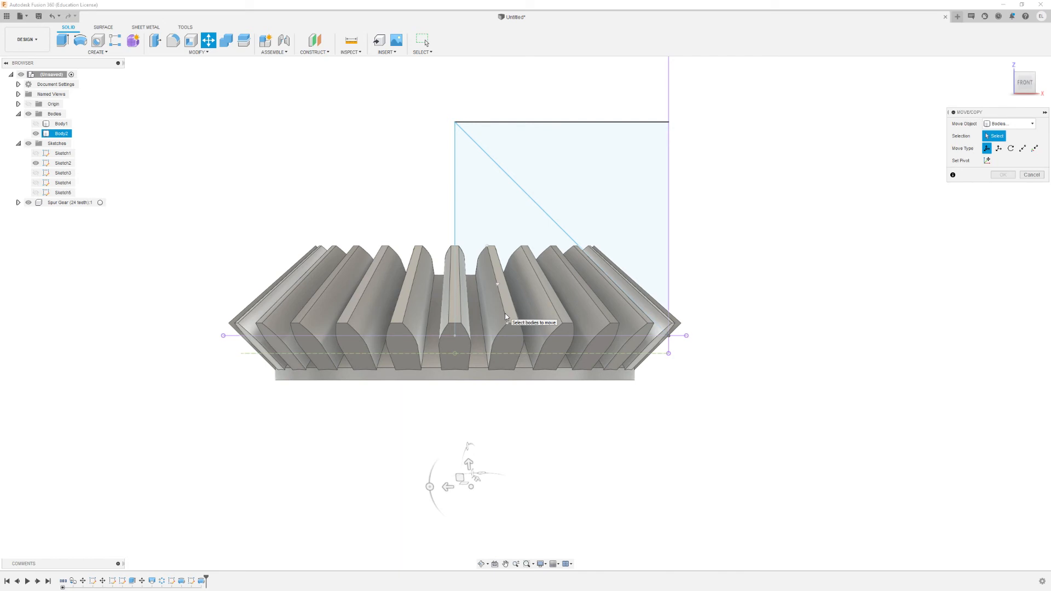
click(505, 316)
click(987, 161)
click(455, 123)
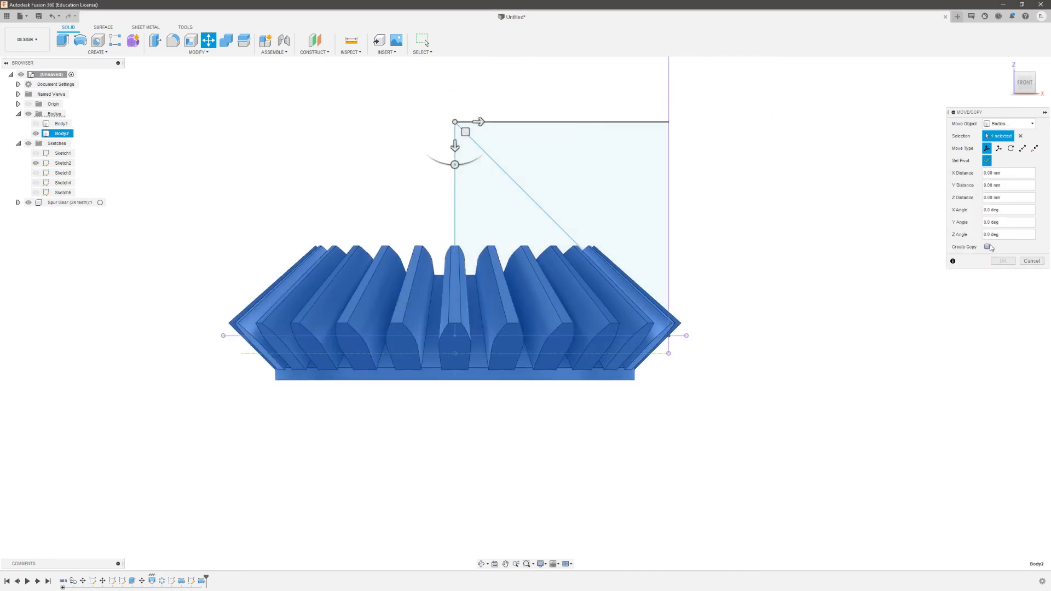
Create a copy of the gear rotated -90° about the apex pivot so it sits perpendicular to the original.
click(987, 247)
drag(454, 166, 482, 191)
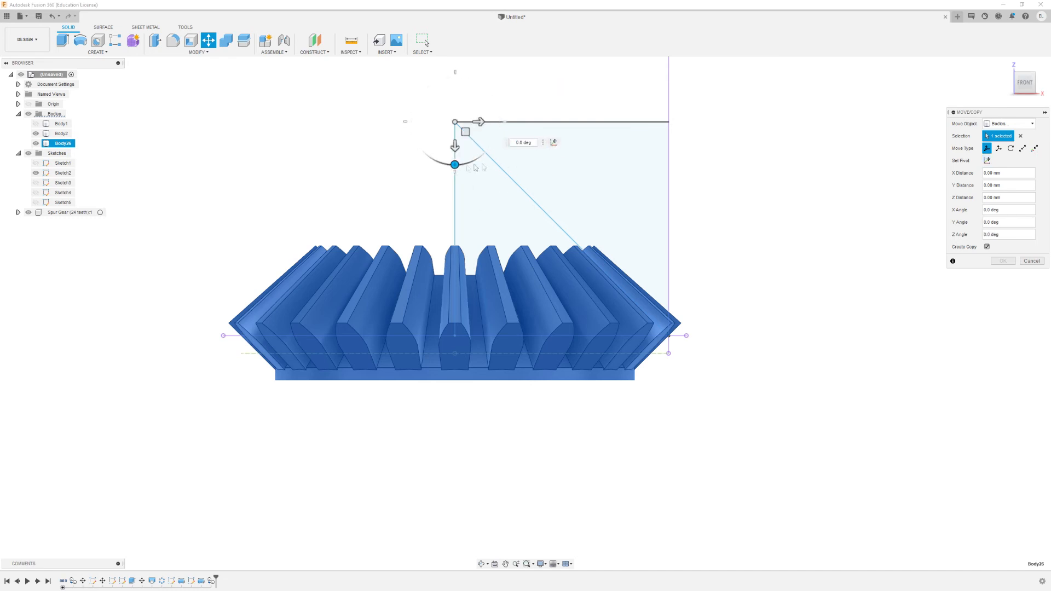
drag(455, 164, 553, 134)
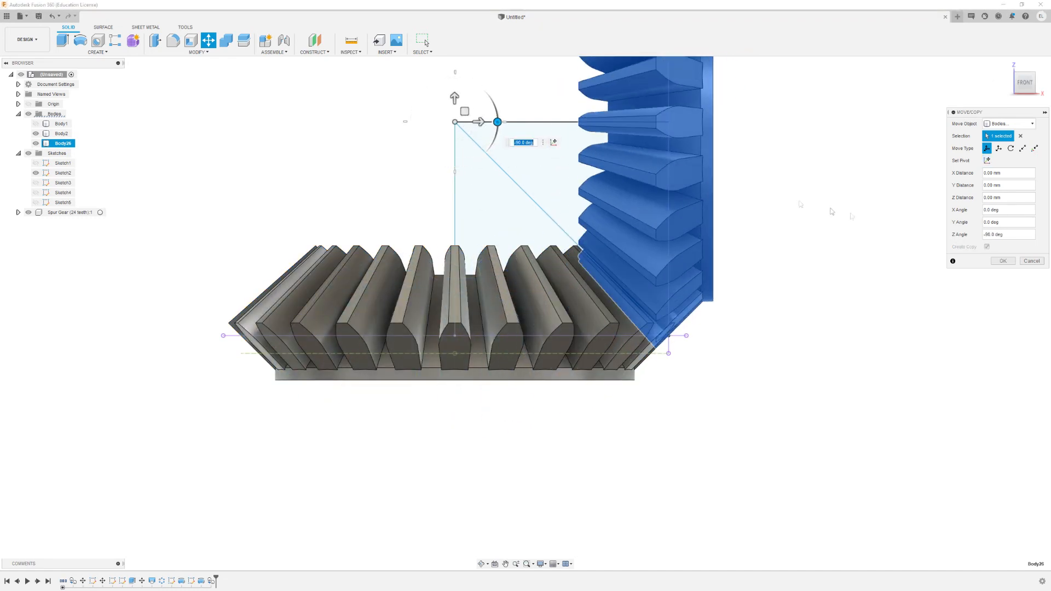
click(1015, 262)
Hide Sketch2 while viewing the gear pair from the right side.
drag(967, 86, 820, 65)
click(1033, 92)
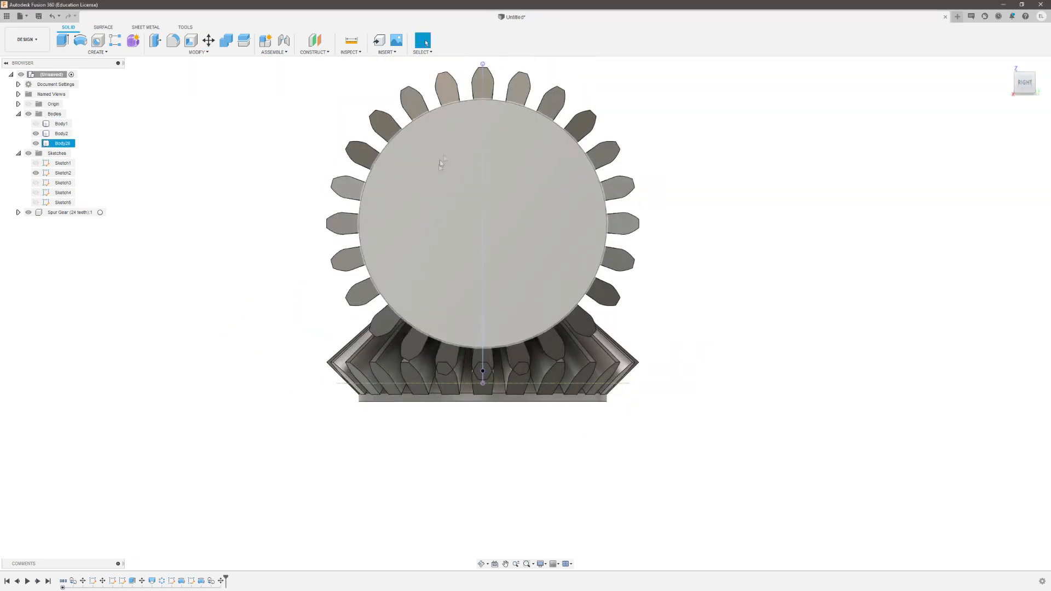
click(36, 143)
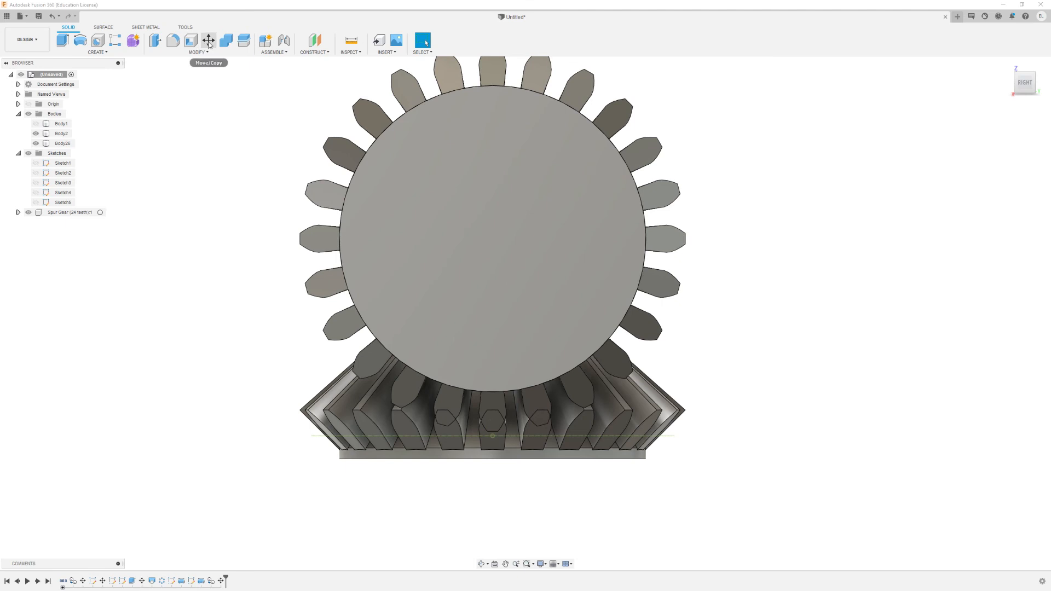
Rotate the copied gear 7.5° about its own axis so its teeth fit between those of the original gear.
click(208, 40)
click(490, 244)
drag(492, 196, 491, 196)
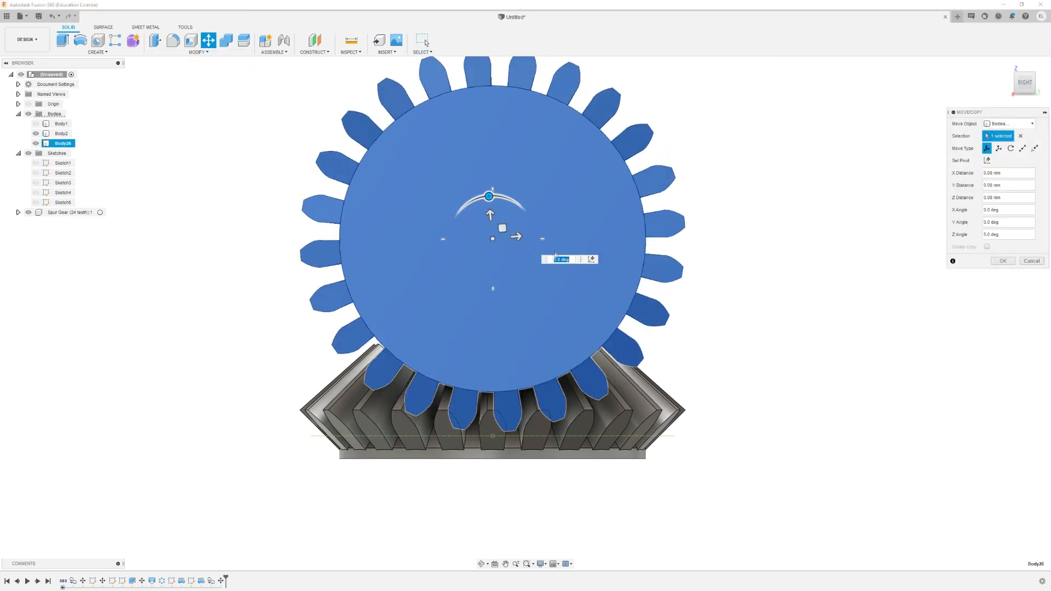
text(7)
key(Return)
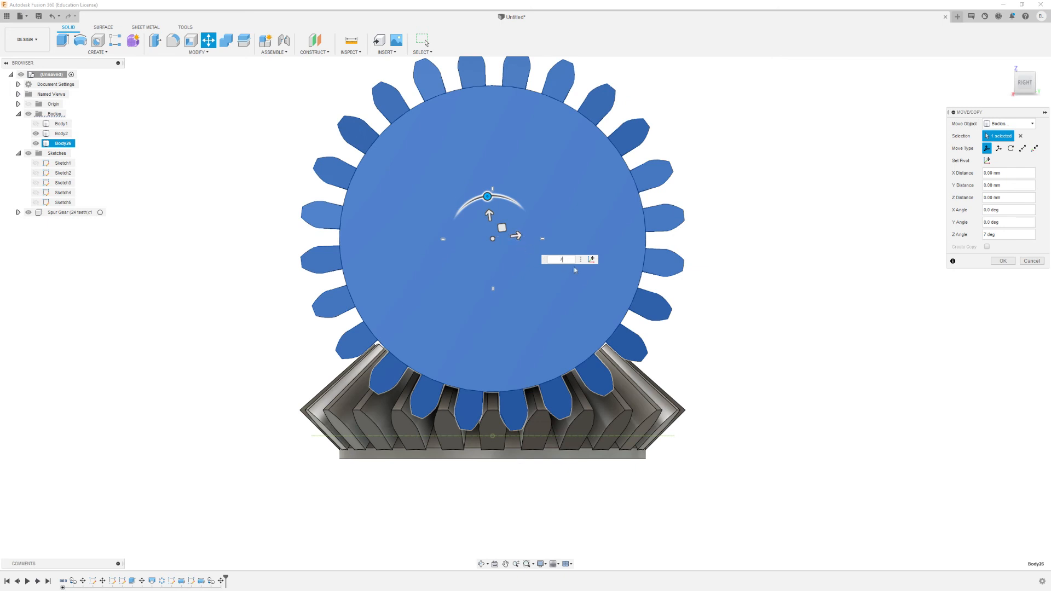
text(.5)
key(Return)
click(1001, 263)
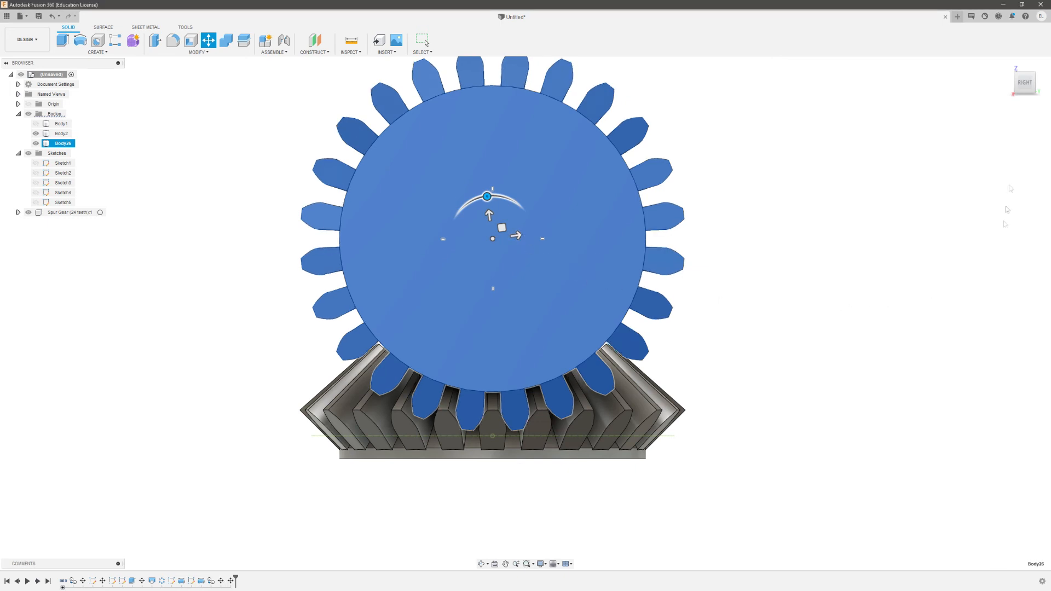
mouse_move(1026, 83)
mouse_down()
mouse_move(1025, 62)
mouse_move(955, 82)
mouse_move(985, 50)
mouse_move(1007, 71)
mouse_move(1009, 44)
mouse_move(1018, 45)
mouse_move(1019, 72)
mouse_move(1050, 71)
mouse_move(1016, 65)
mouse_move(1047, 68)
mouse_move(1026, 90)
mouse_move(1019, 68)
mouse_move(1016, 88)
mouse_move(1021, 73)
mouse_up()
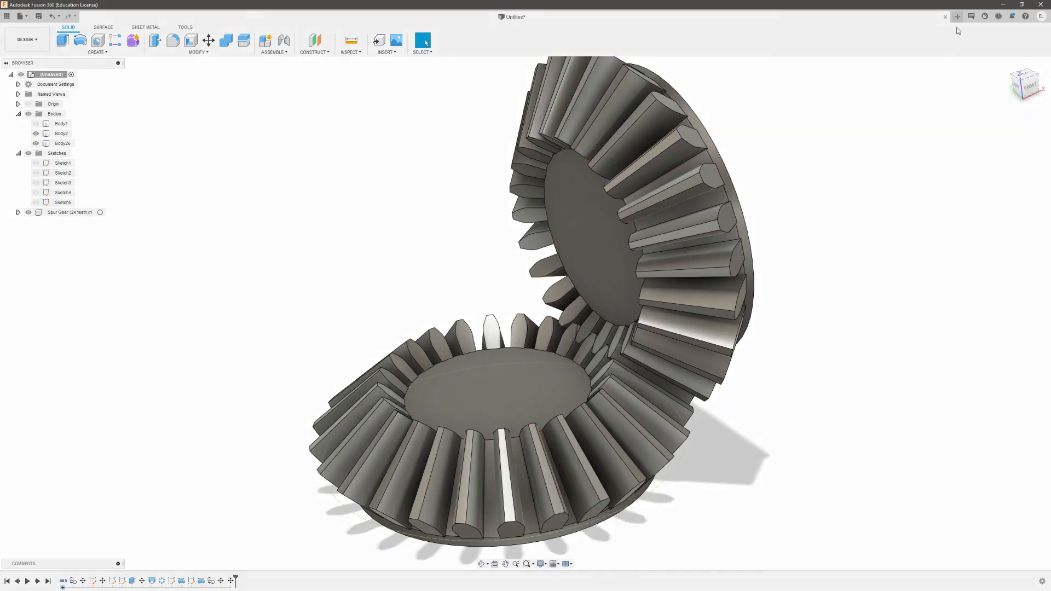